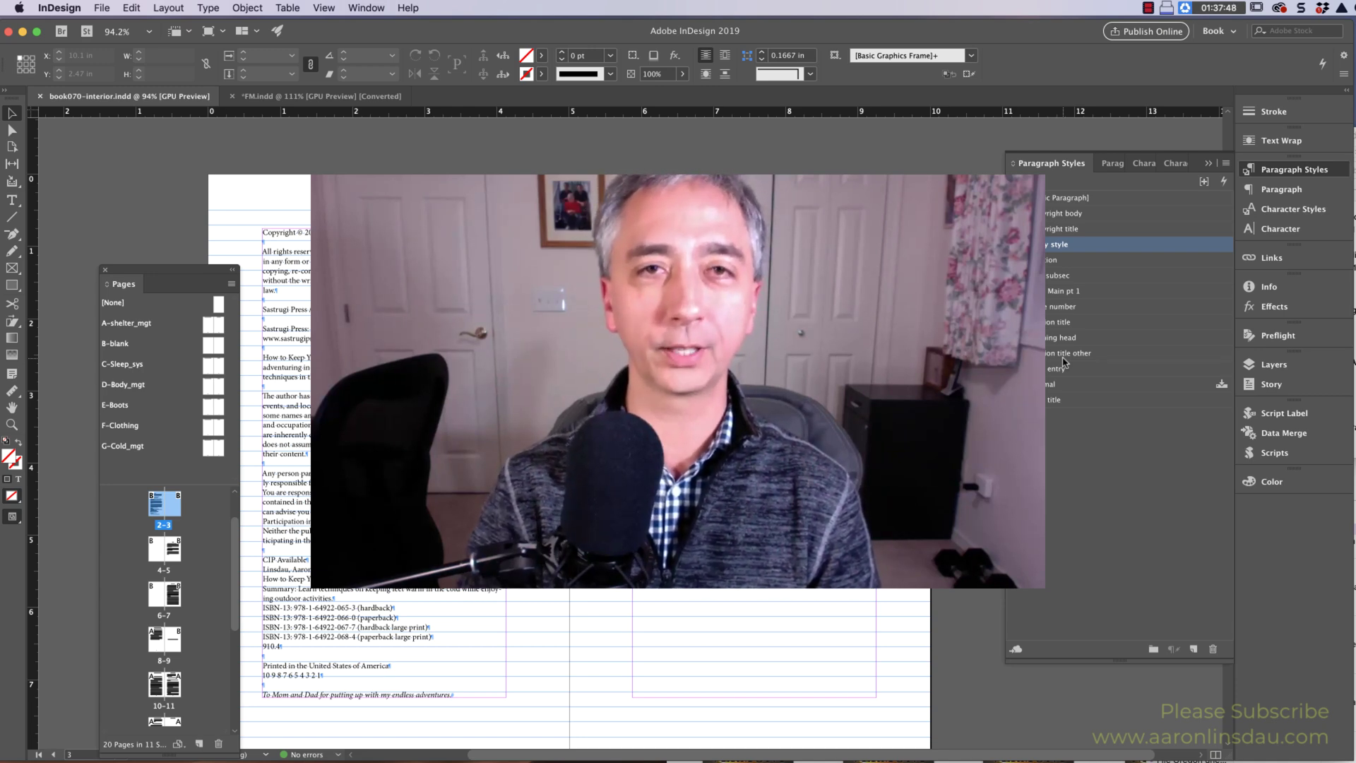
Scroll down from the copyright spread to the Notes page.
scroll(730, 437, "down", 10)
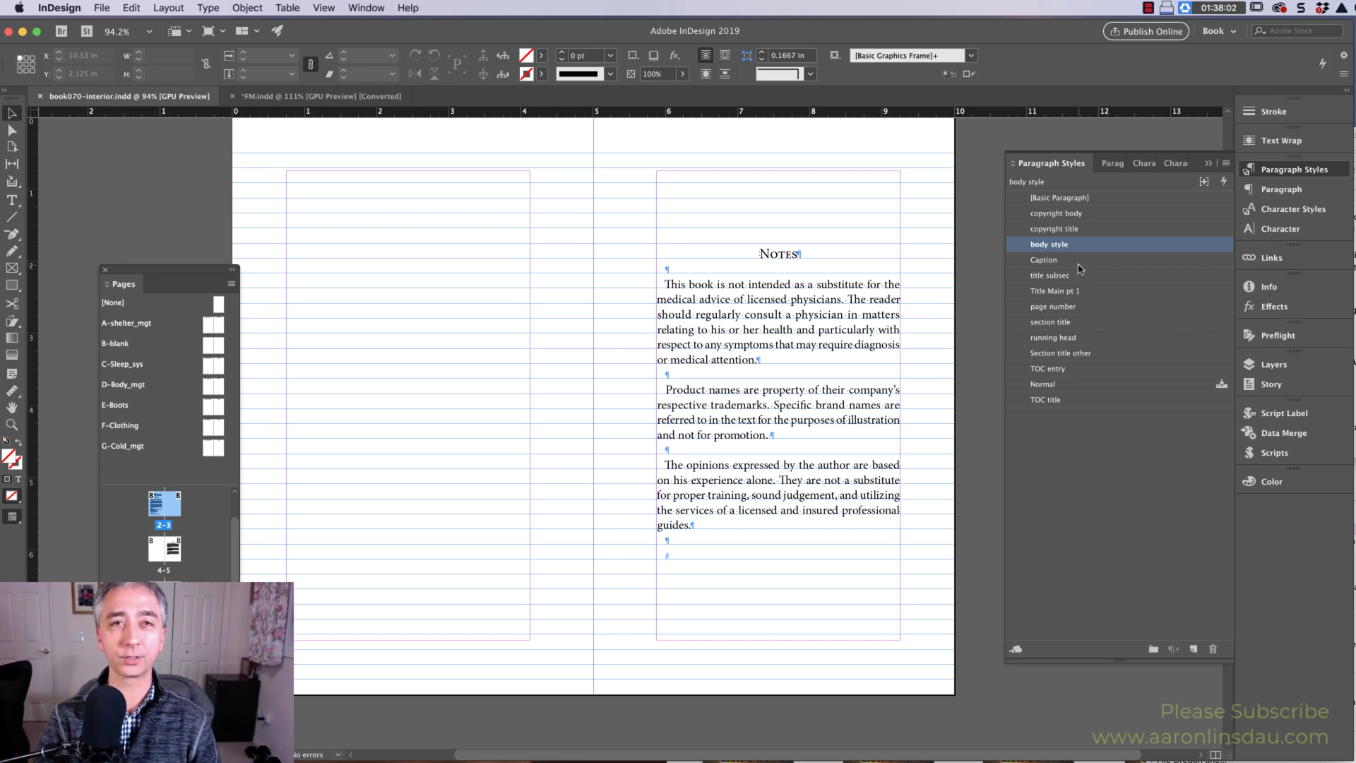
Check that NOTES uses Section title other and Shelter Management uses section title.
double_click(814, 300)
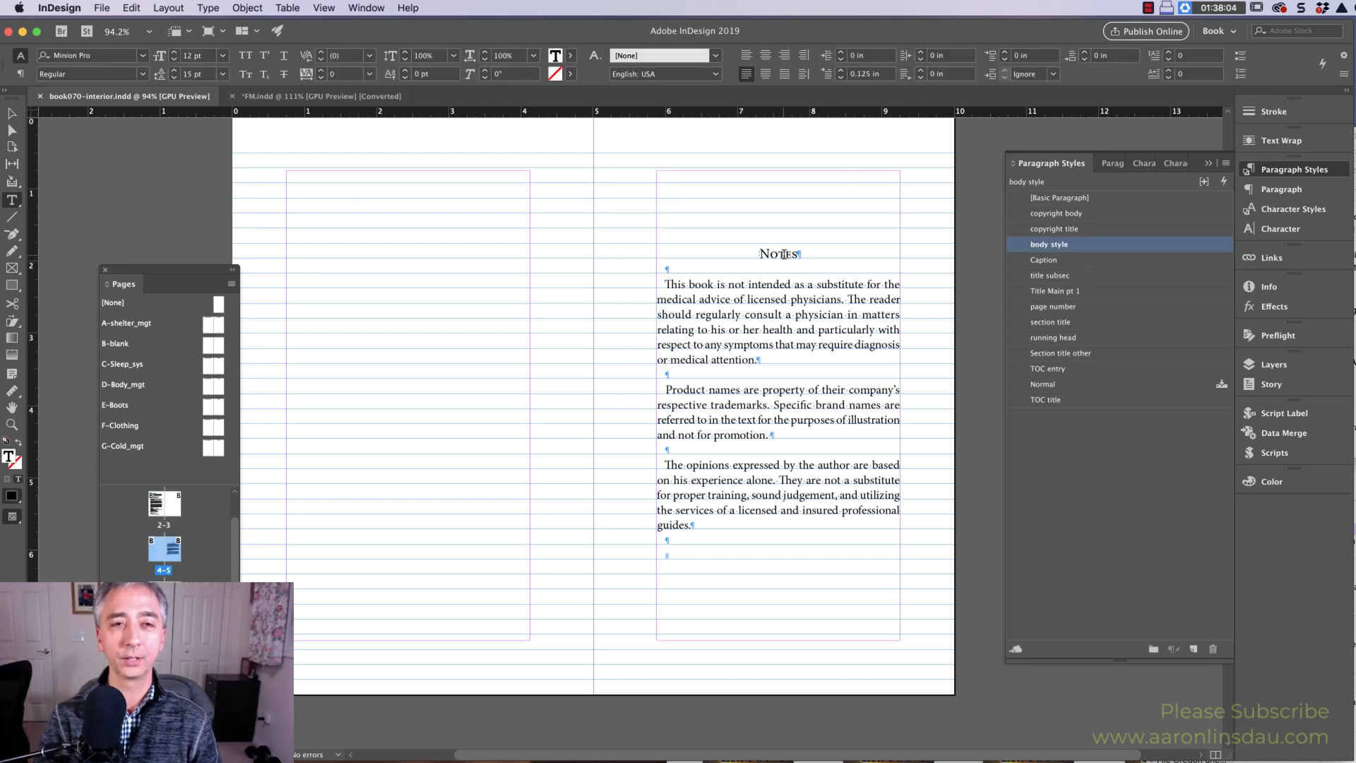
left_click(783, 254)
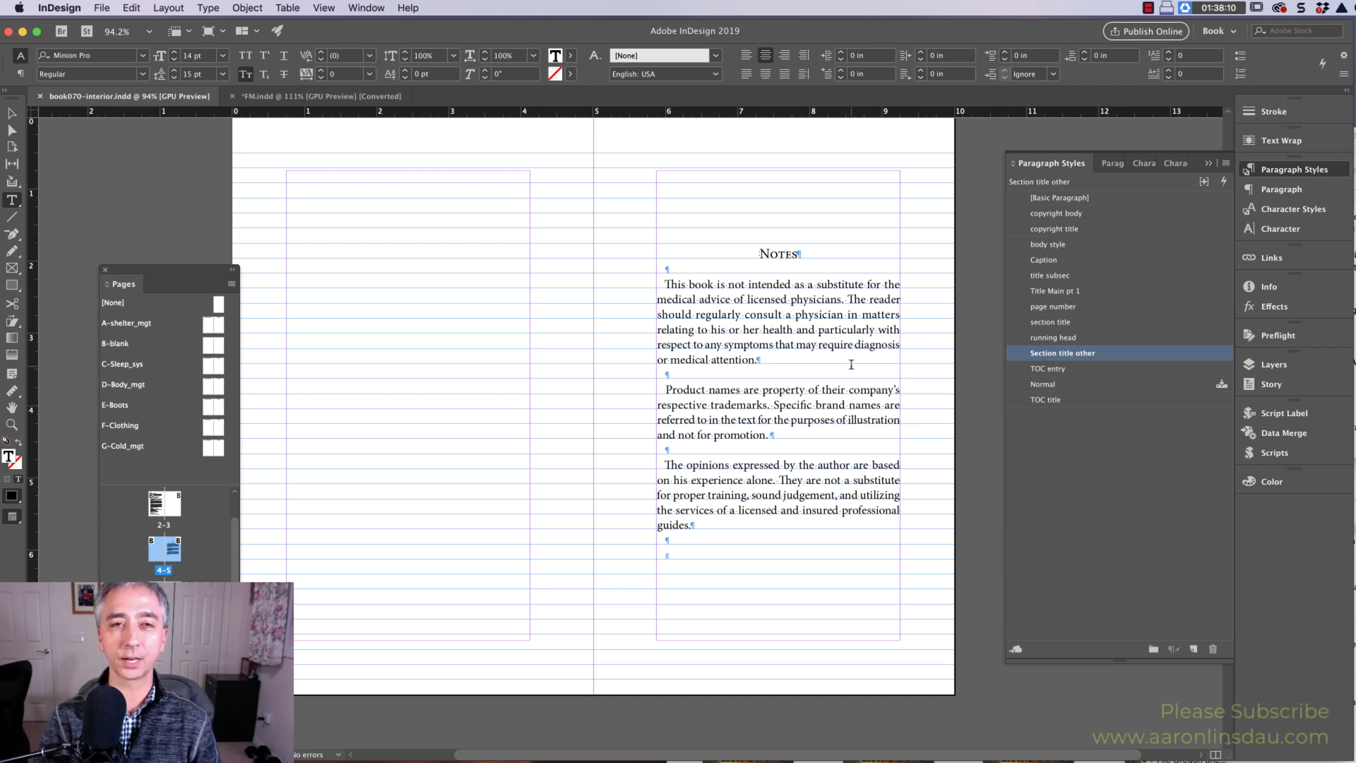
scroll(851, 365, "down", 10)
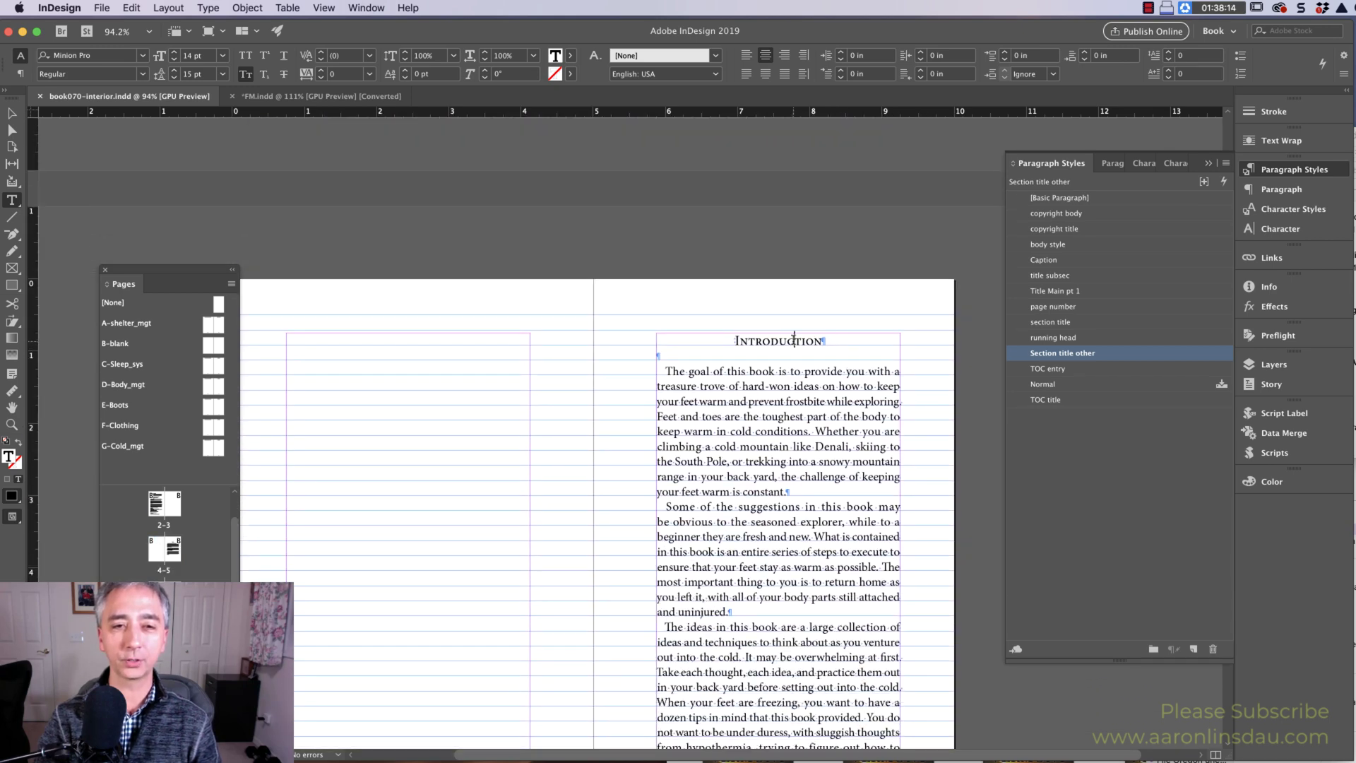
scroll(799, 358, "down", 8)
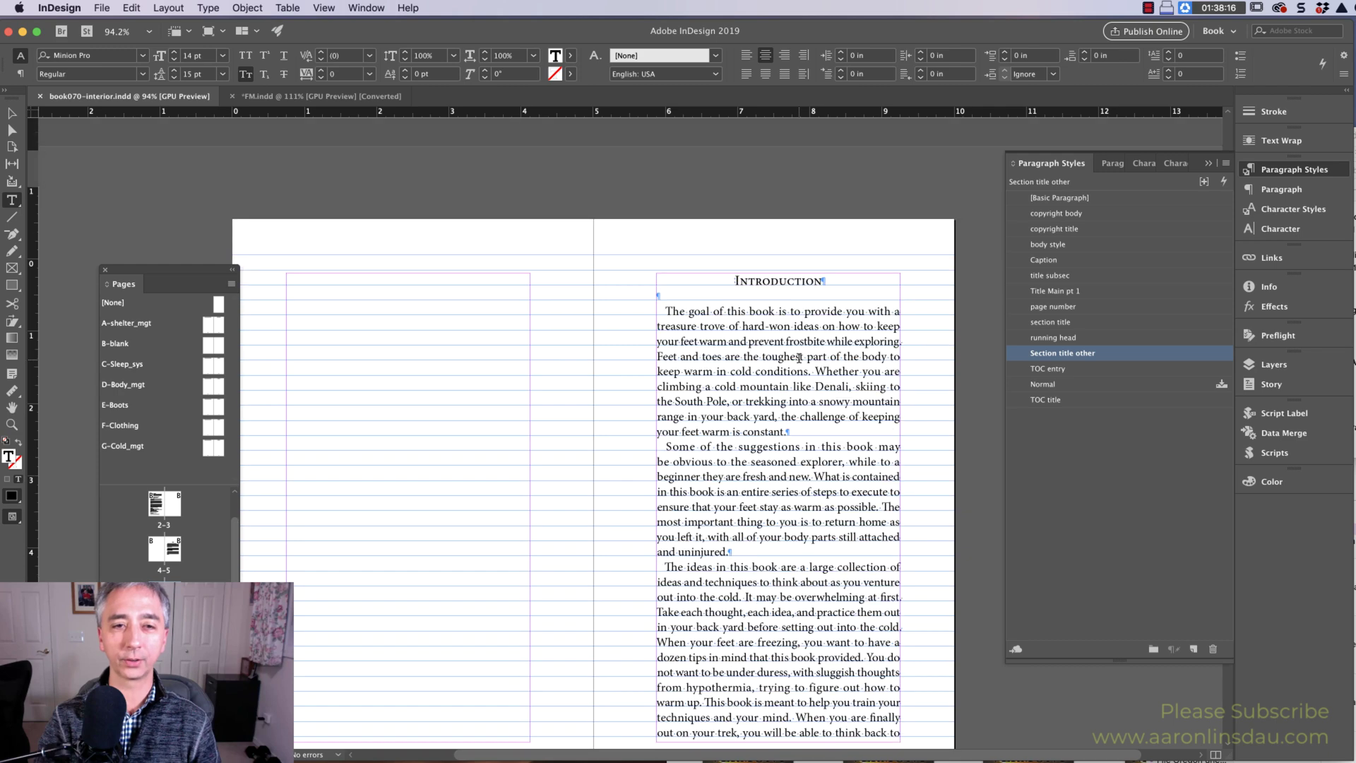
scroll(799, 358, "down", 3)
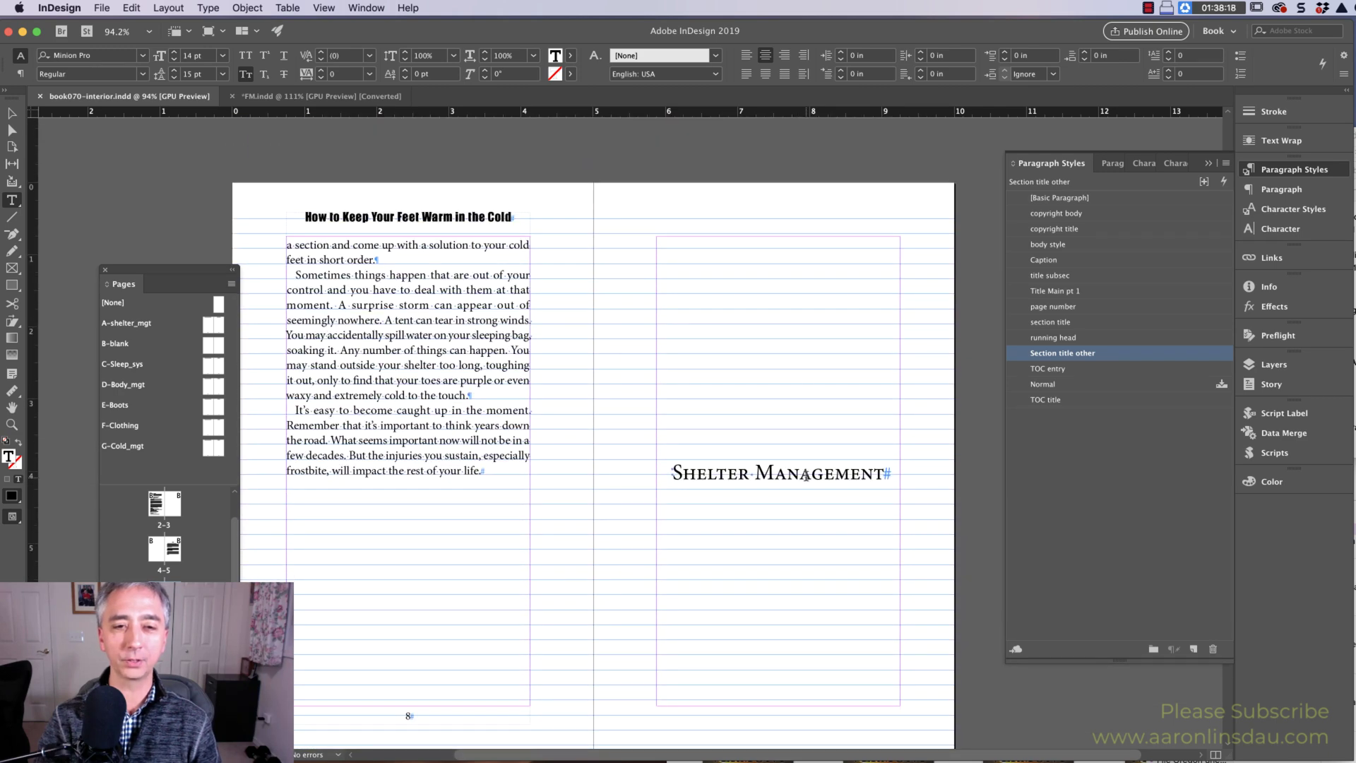
left_click(805, 475)
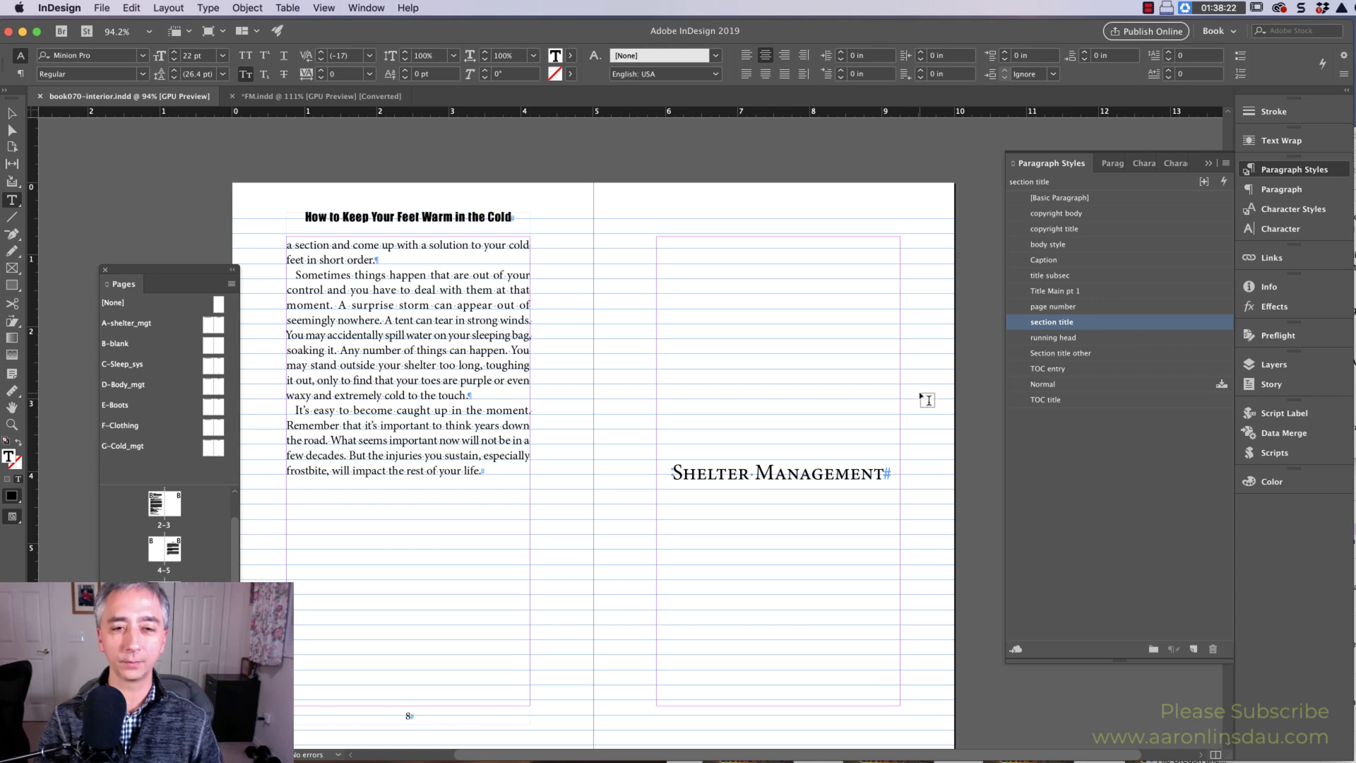
key("Escape")
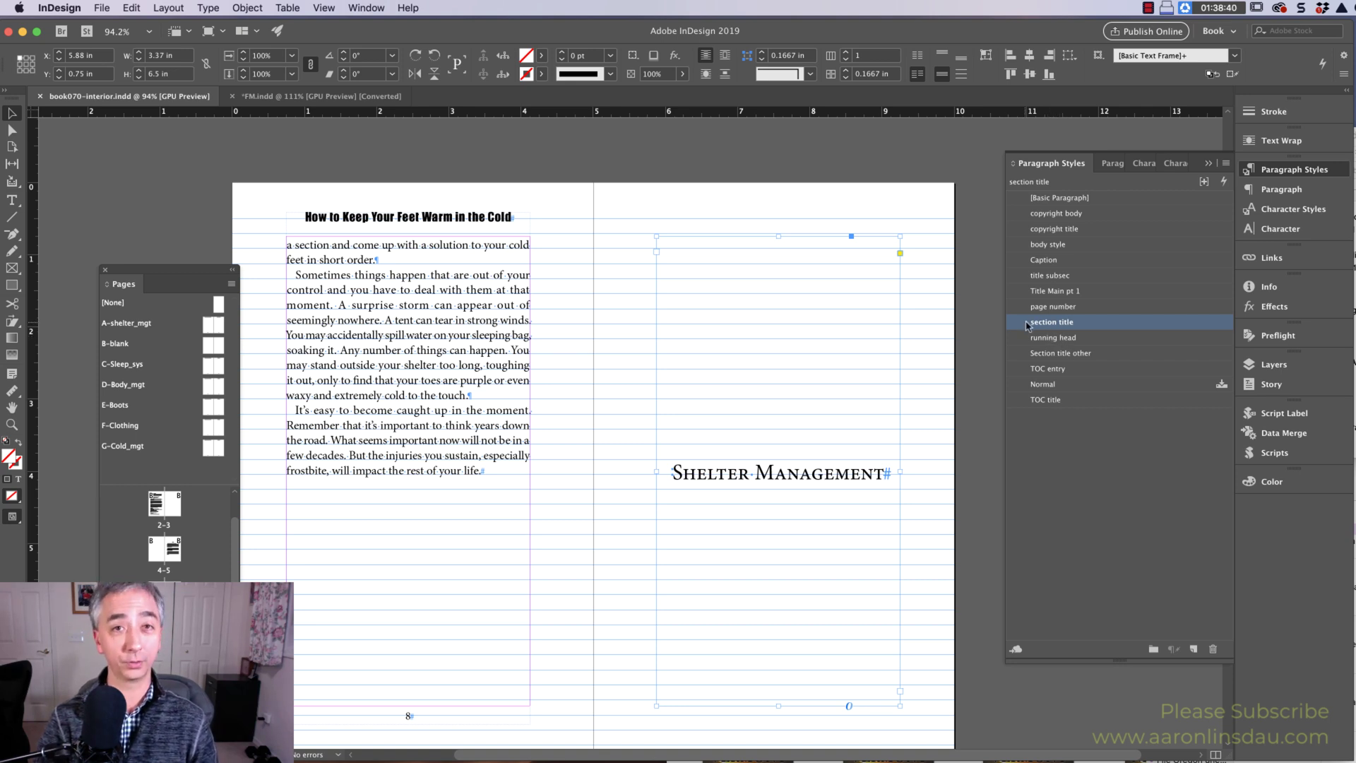
Export a reflowable EPUB over book070-interior.epub, split by paragraph style export tags.
left_click(100, 8)
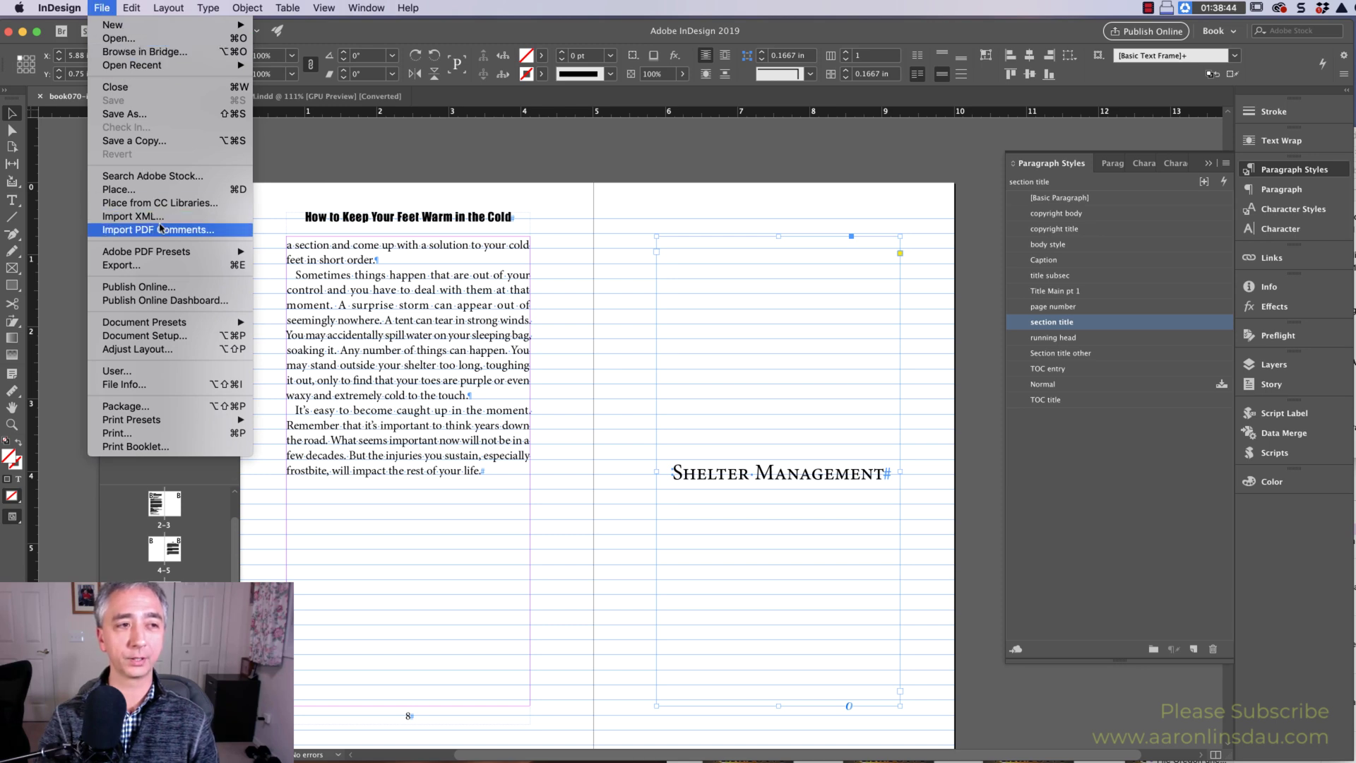
left_click(161, 265)
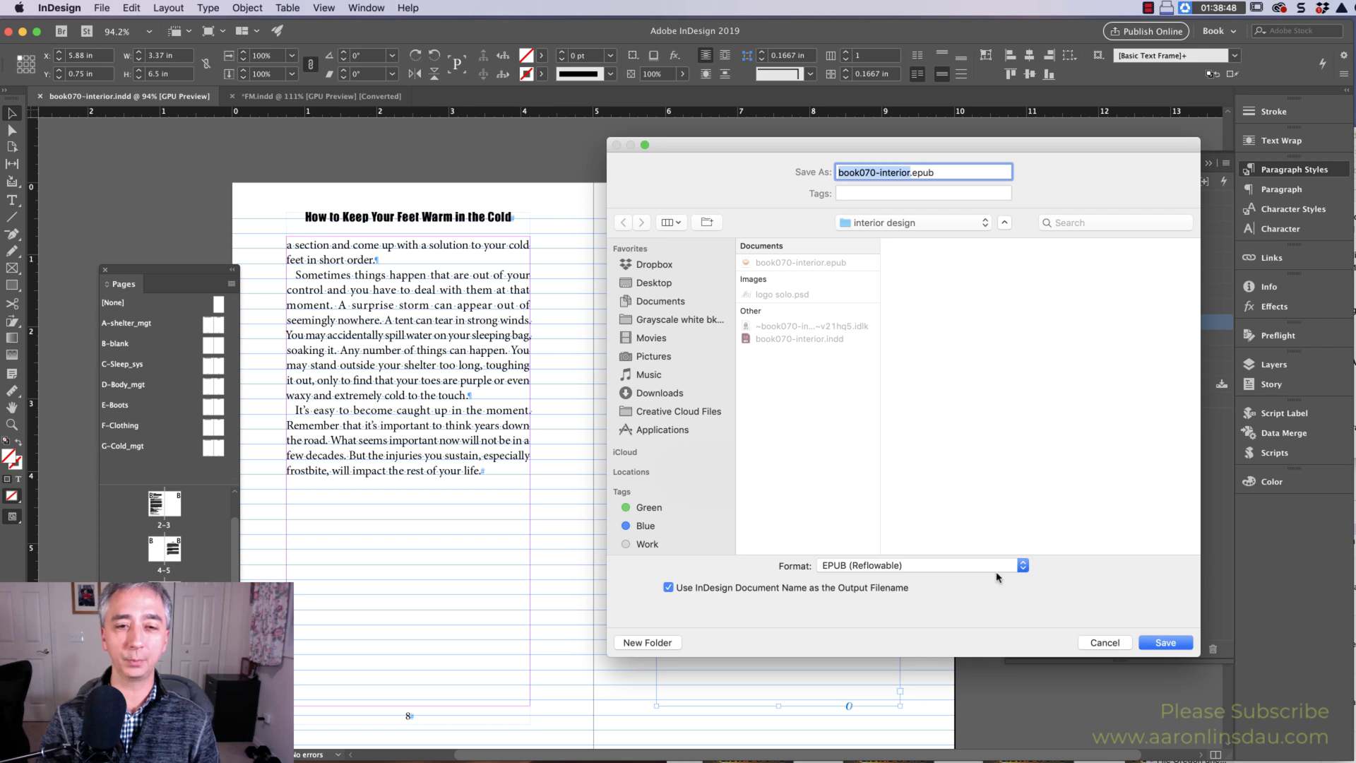
left_click(1166, 642)
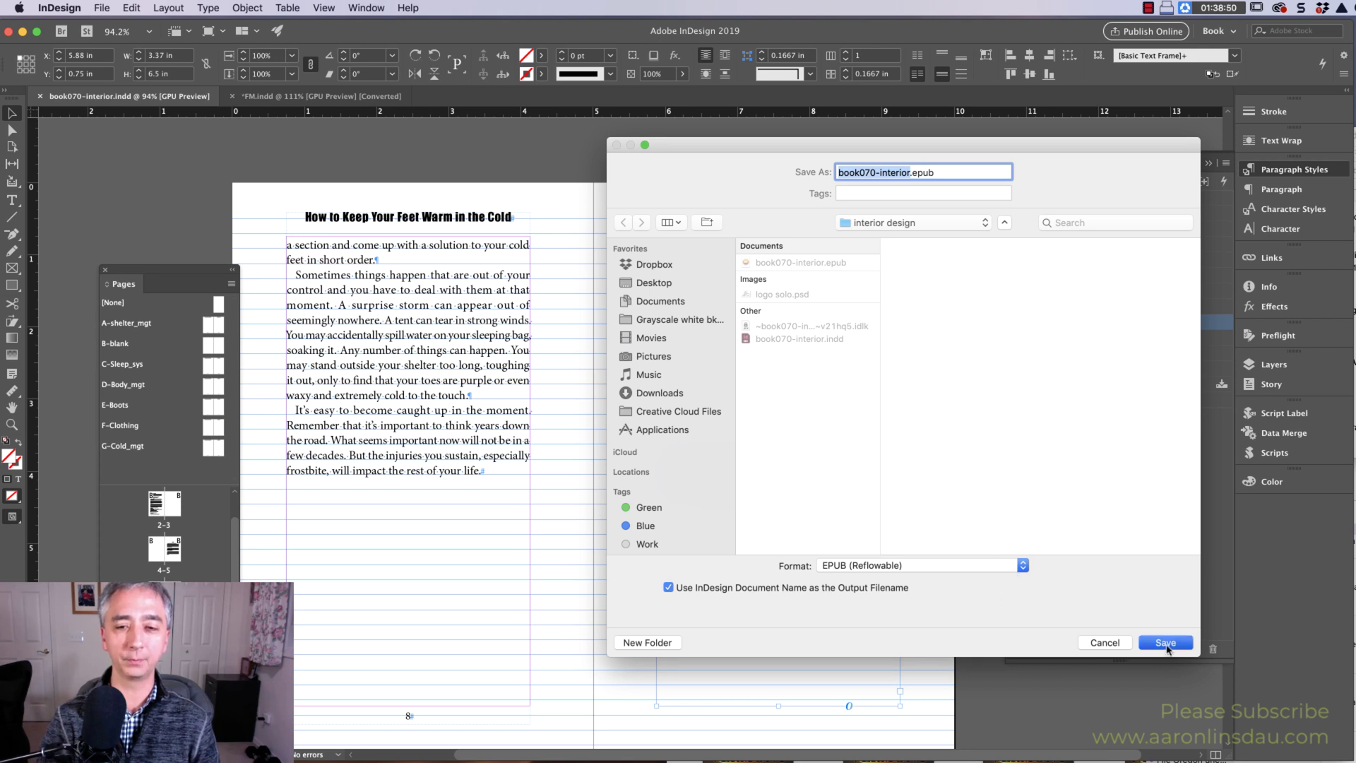
left_click(1014, 242)
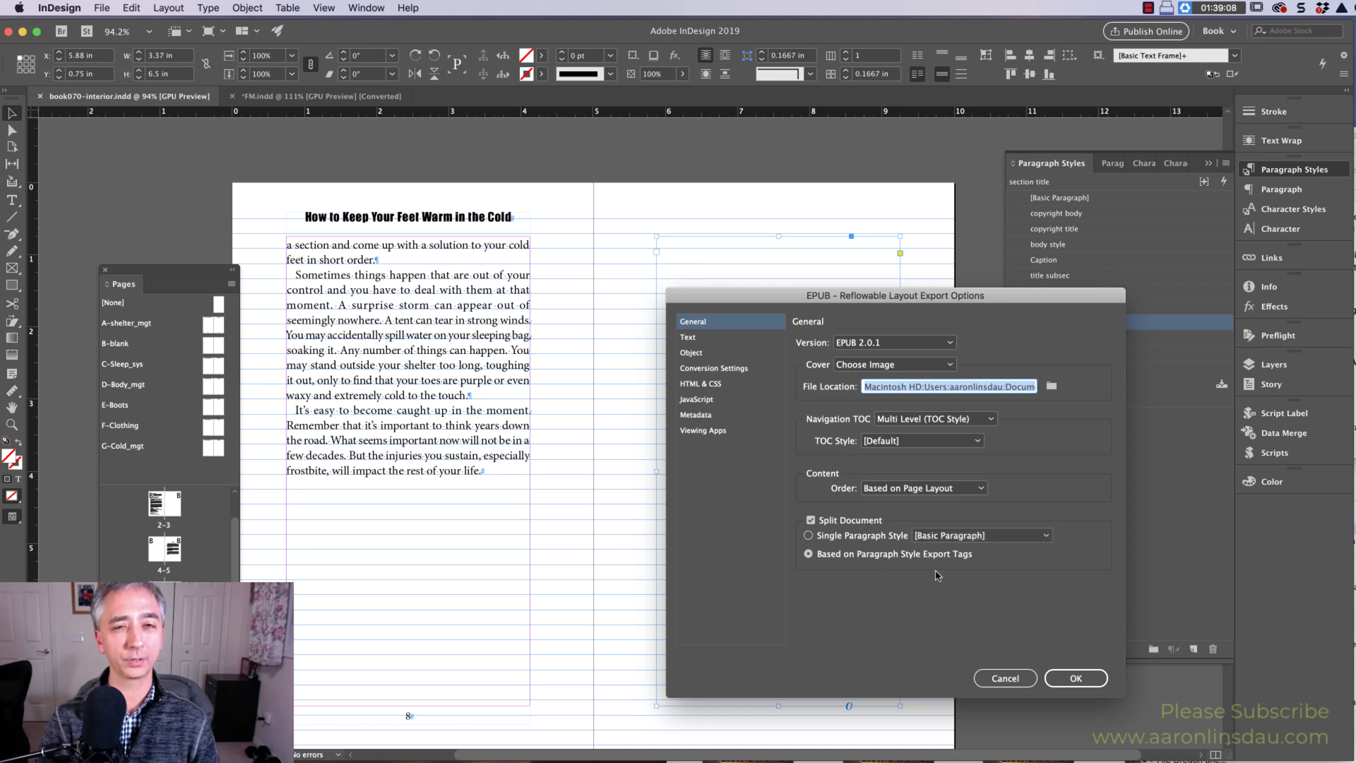
left_click(1076, 678)
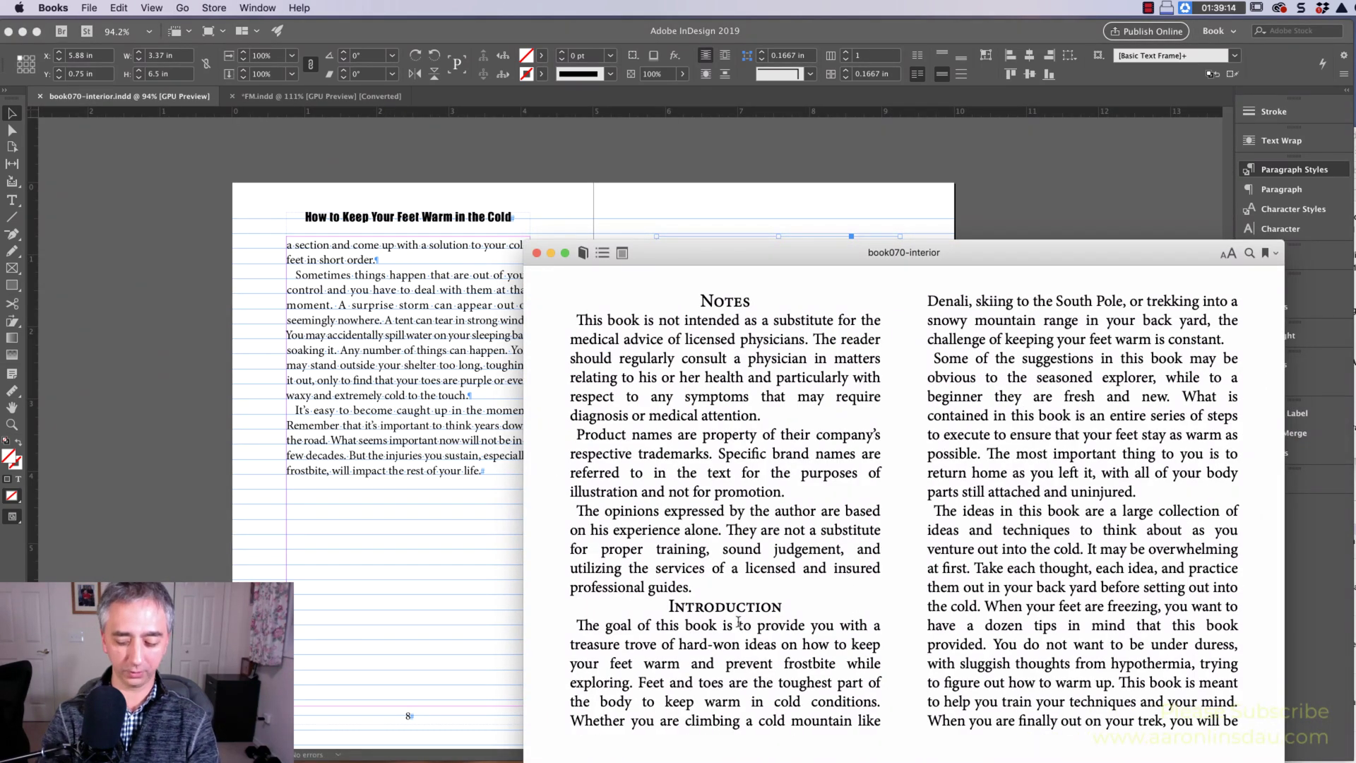
Page forward and back through the EPUB in Books, then close the book and quit Books.
key("Right")
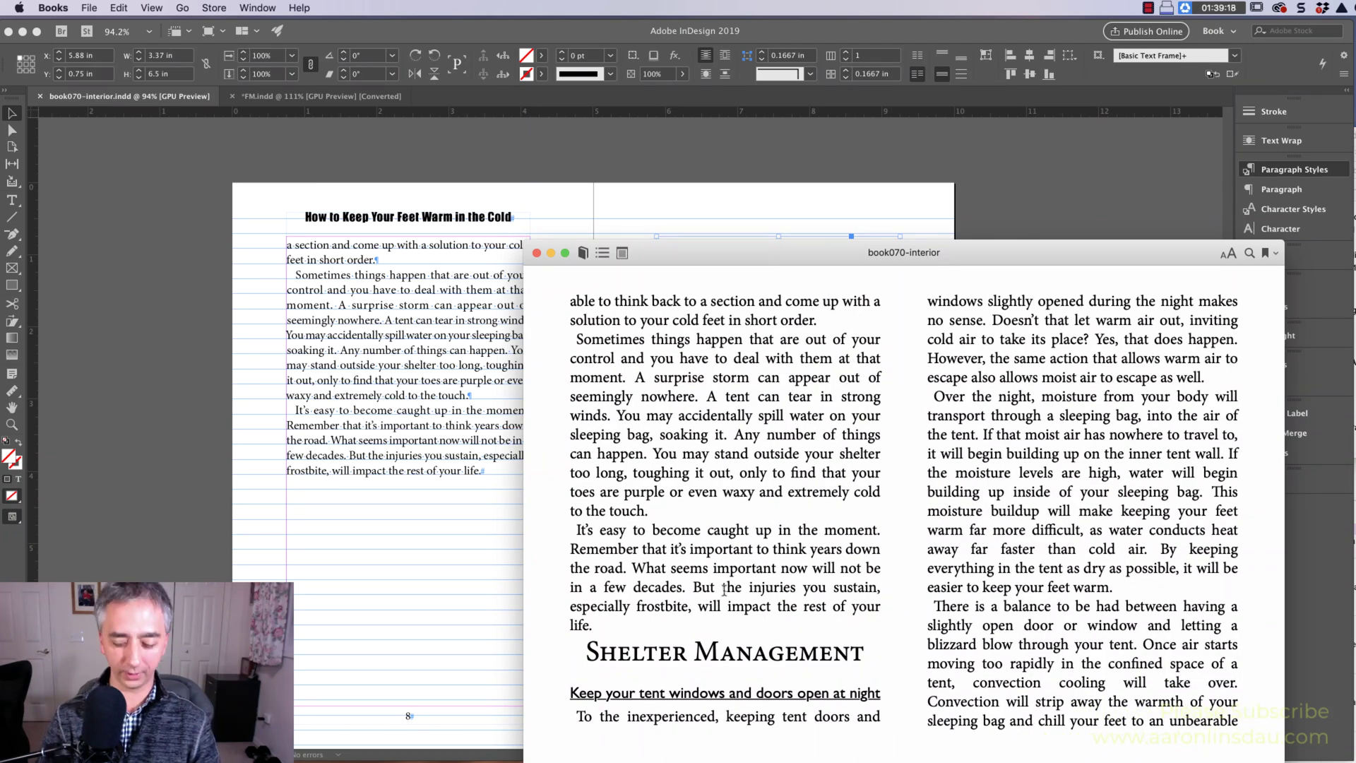
key("Left")
key("super+w")
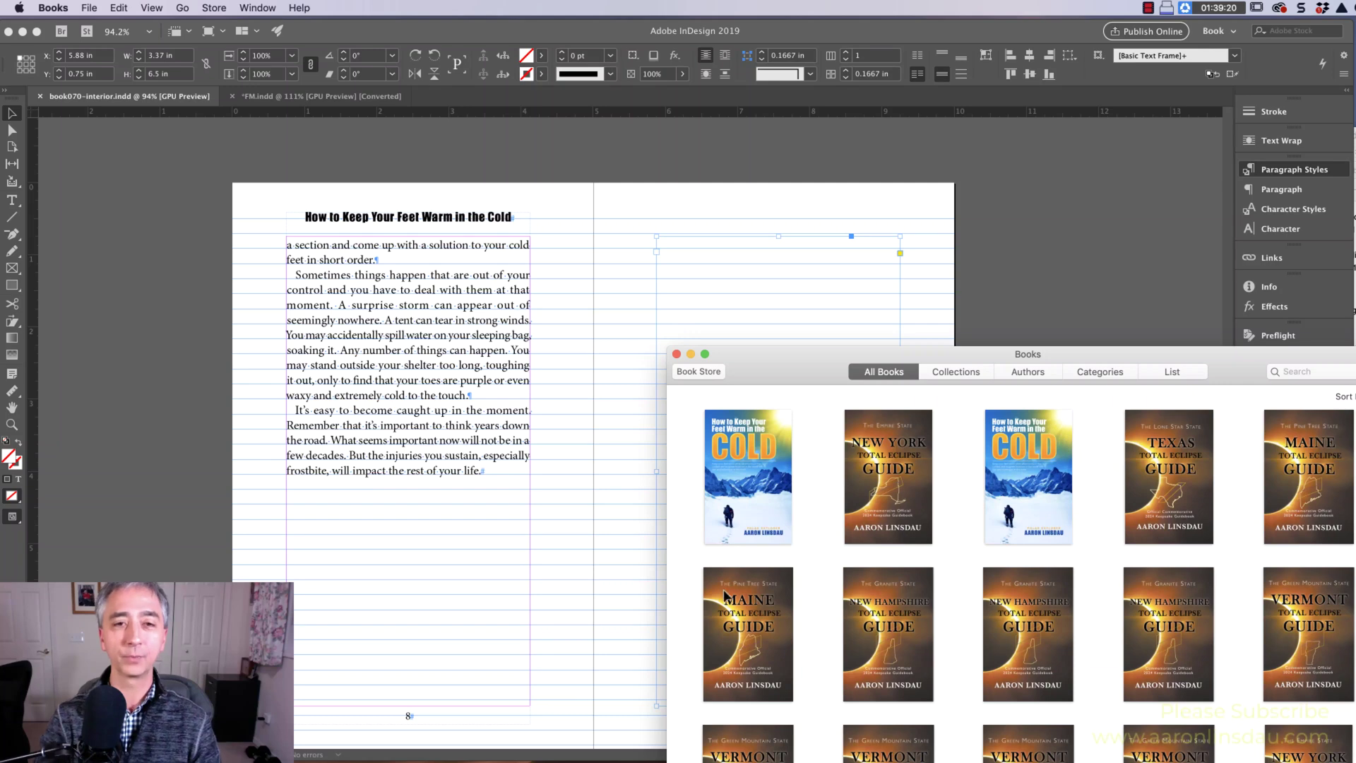
key("super+q")
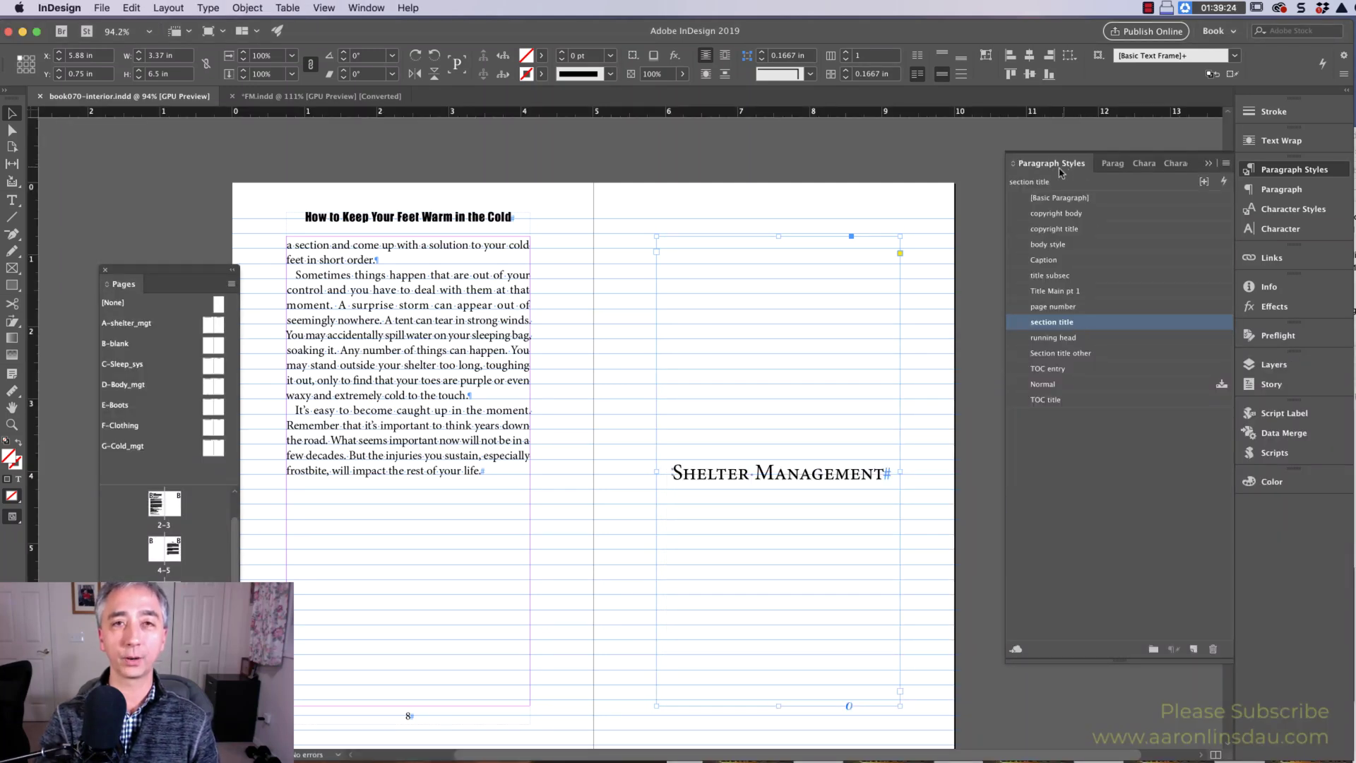
Enable Split EPUB for Section title other, section title and copyright title in the export tags.
left_click(1226, 165)
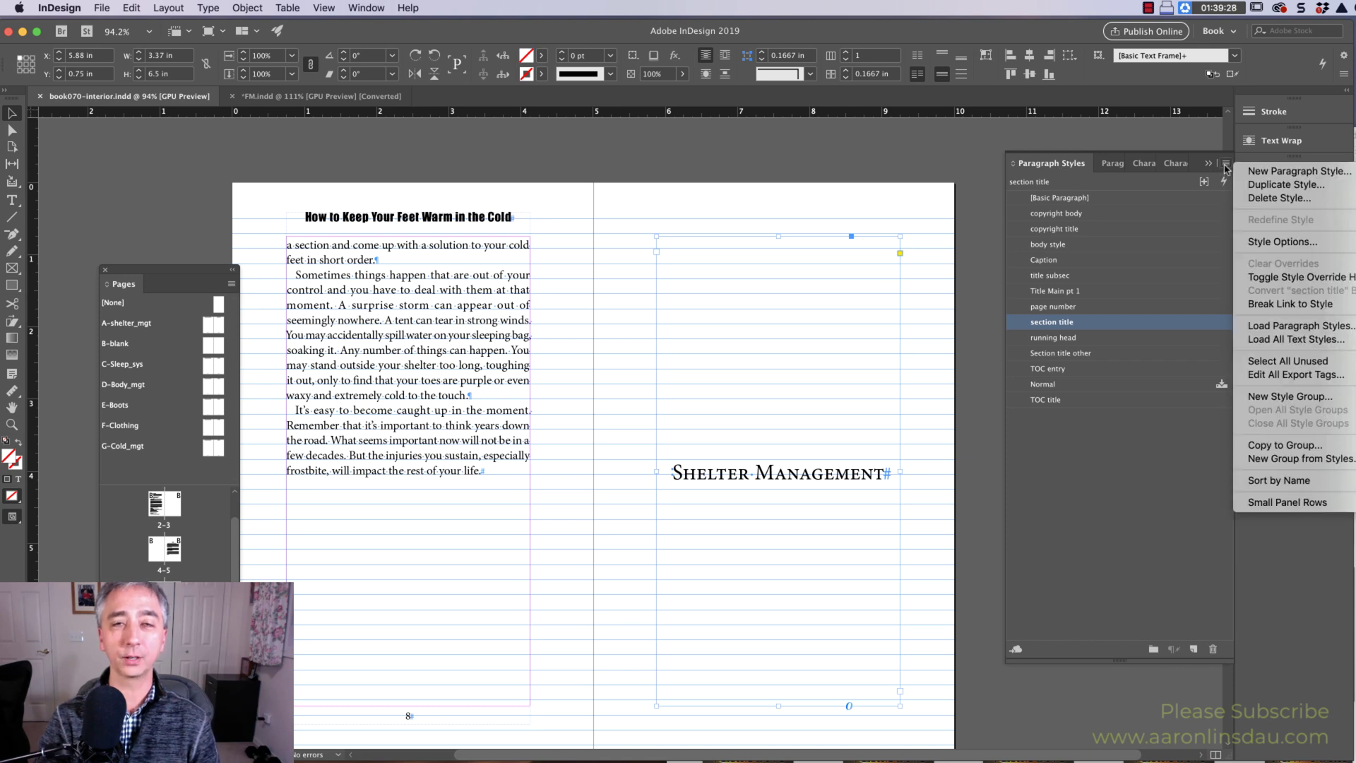
left_click(1270, 376)
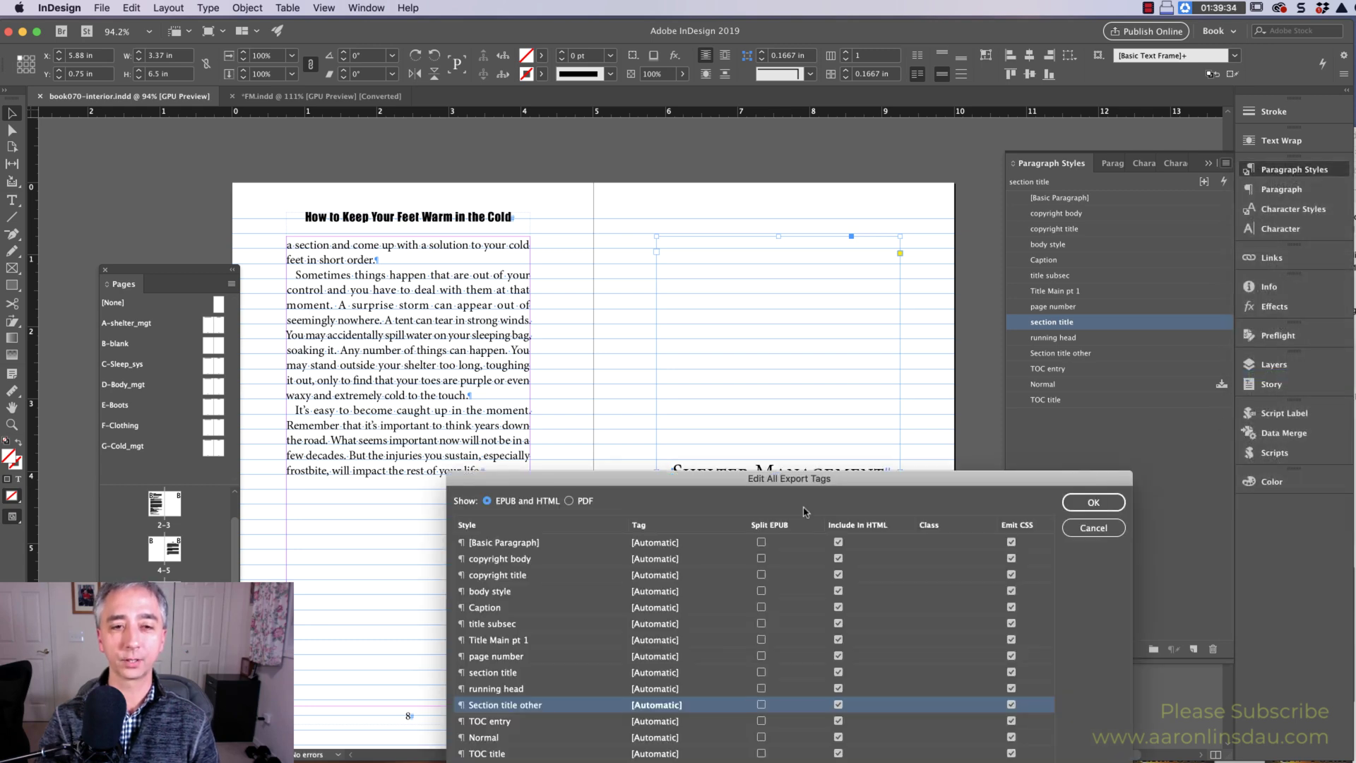
left_click_drag(821, 483, 829, 263)
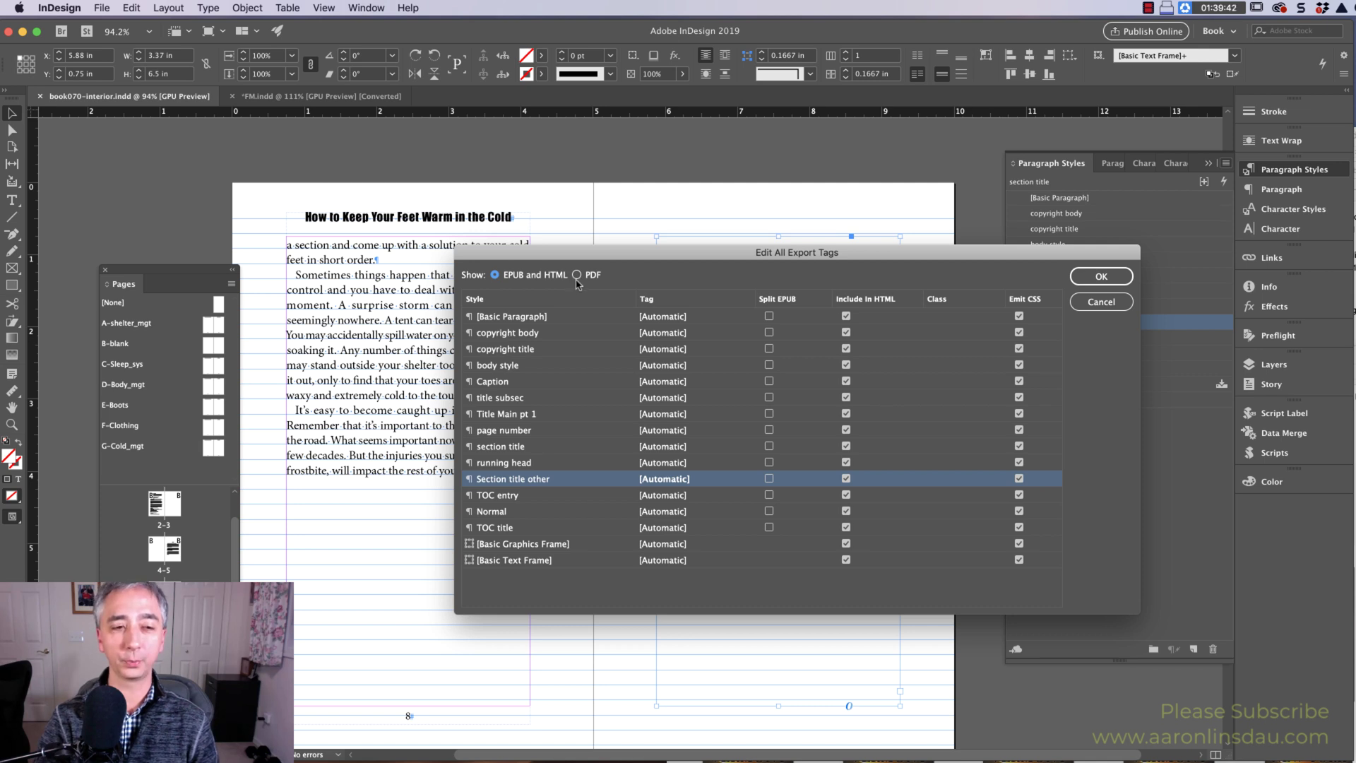
left_click(769, 479)
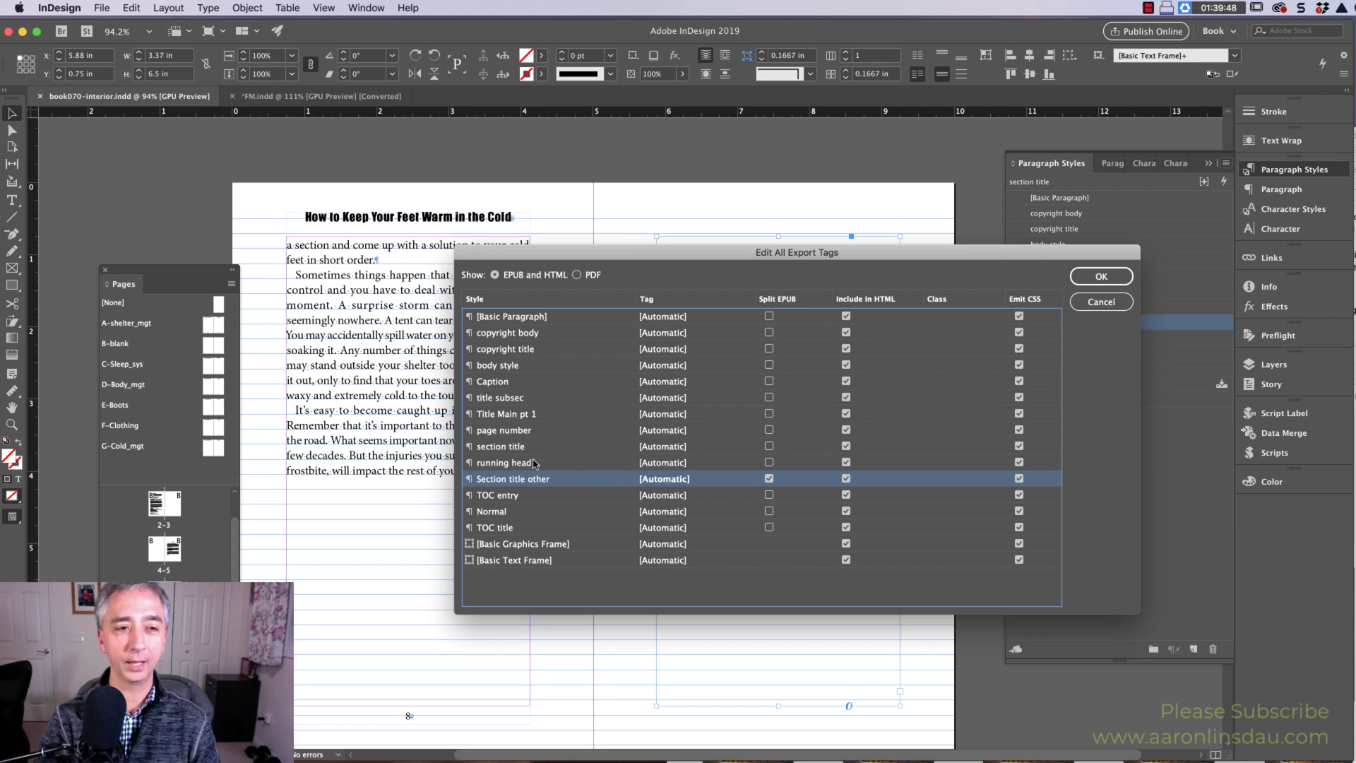
left_click(769, 446)
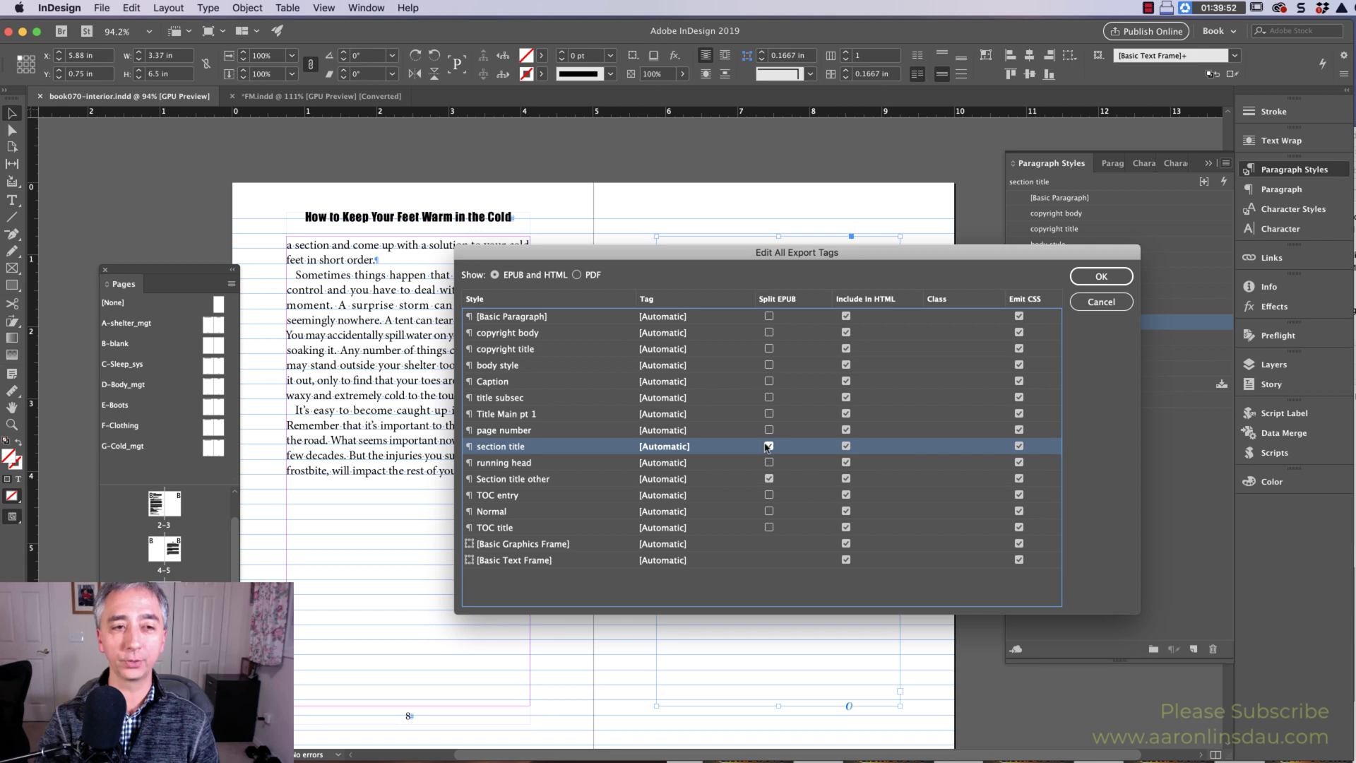
left_click(769, 349)
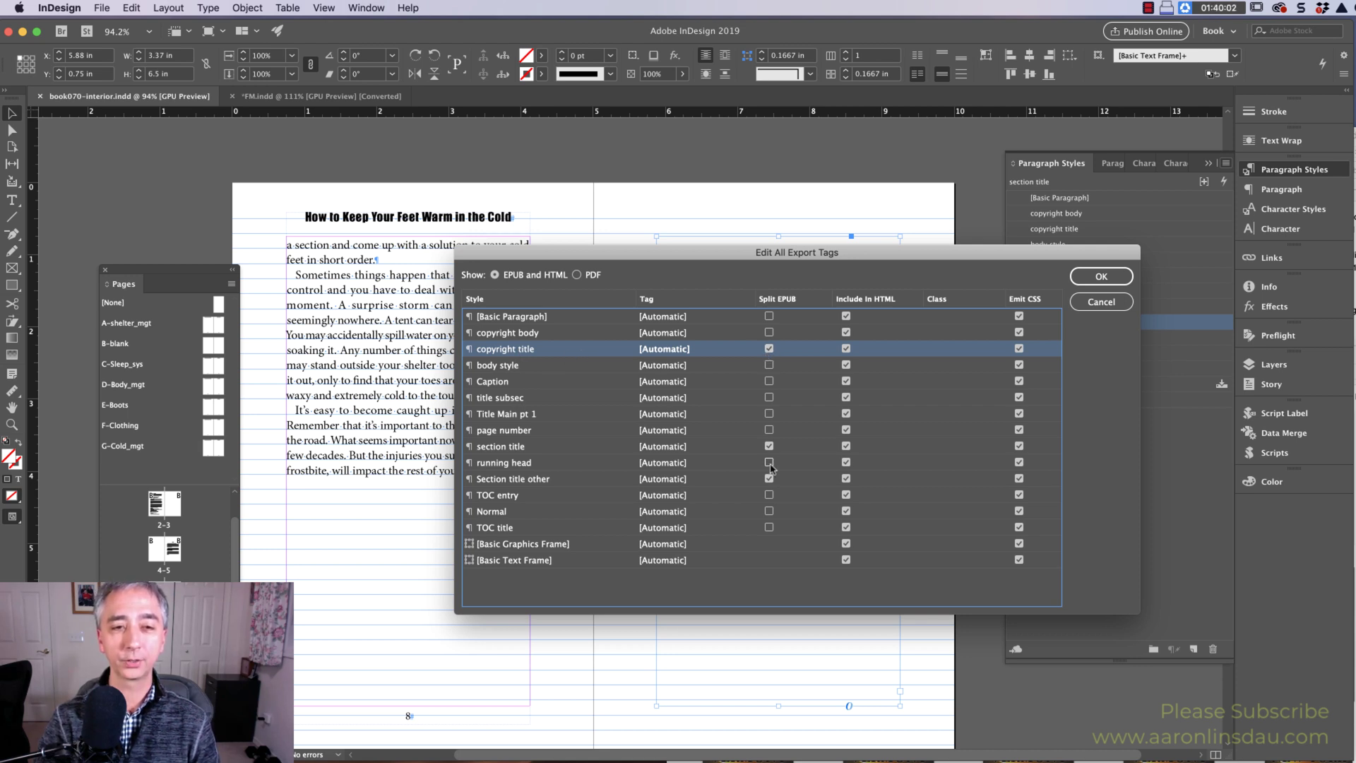
left_click(1100, 277)
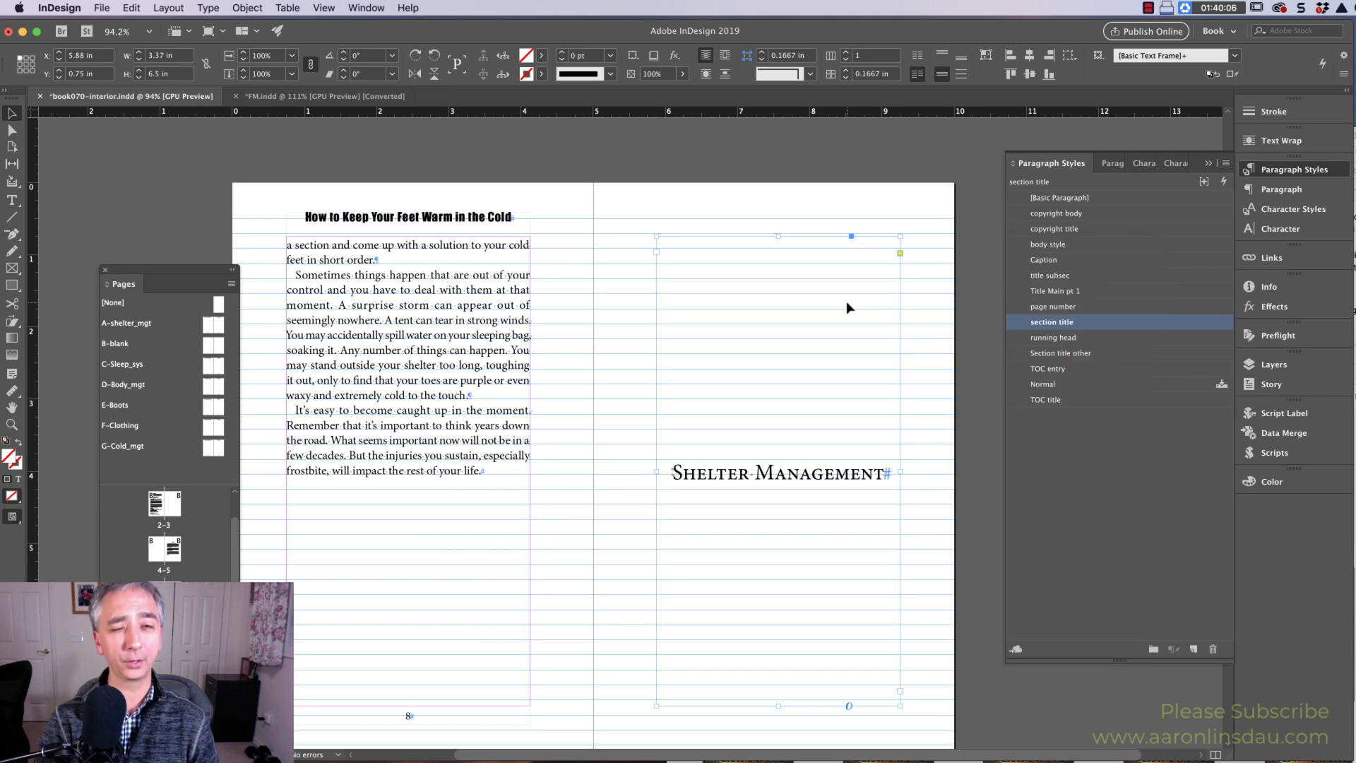
Check the paragraph styles of the copyright heading and rights paragraph on the copyright page.
scroll(846, 301, "up", 10)
scroll(846, 301, "up", 5)
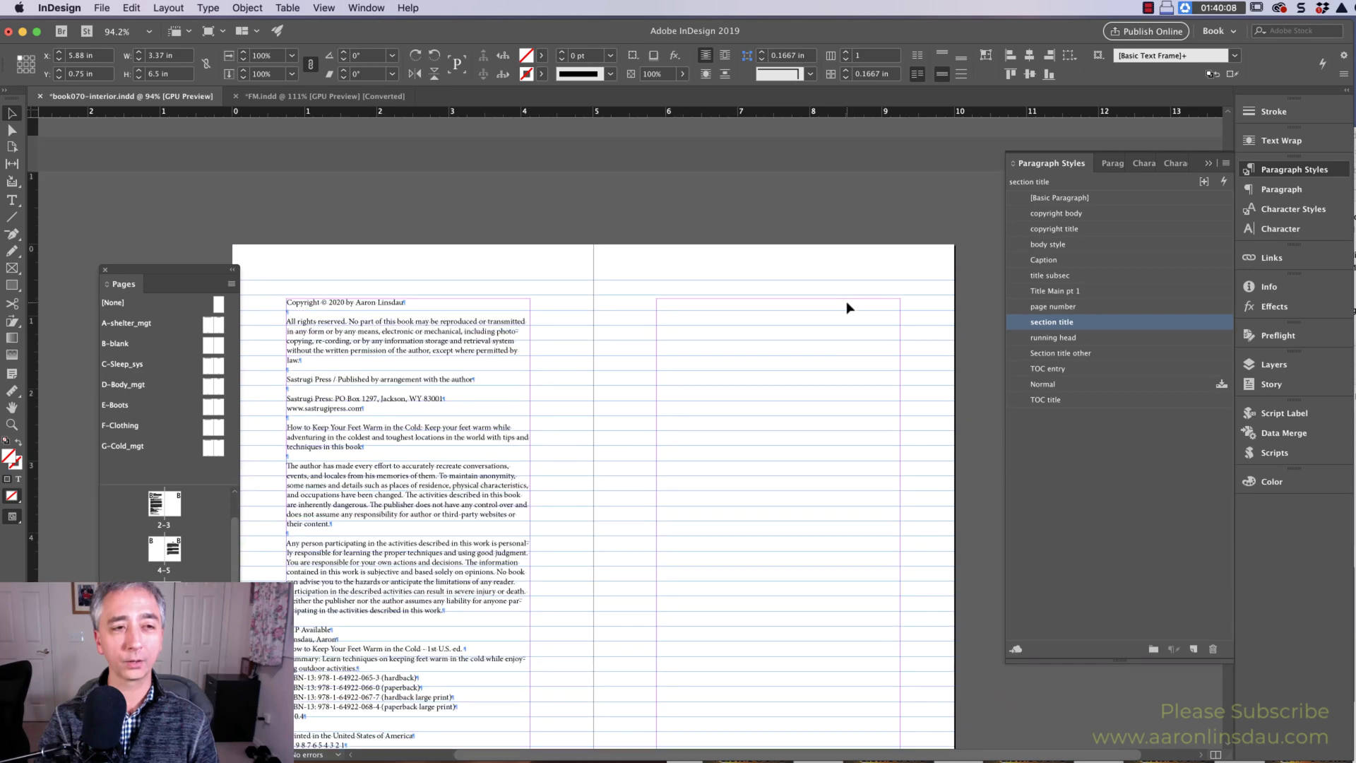
double_click(408, 302)
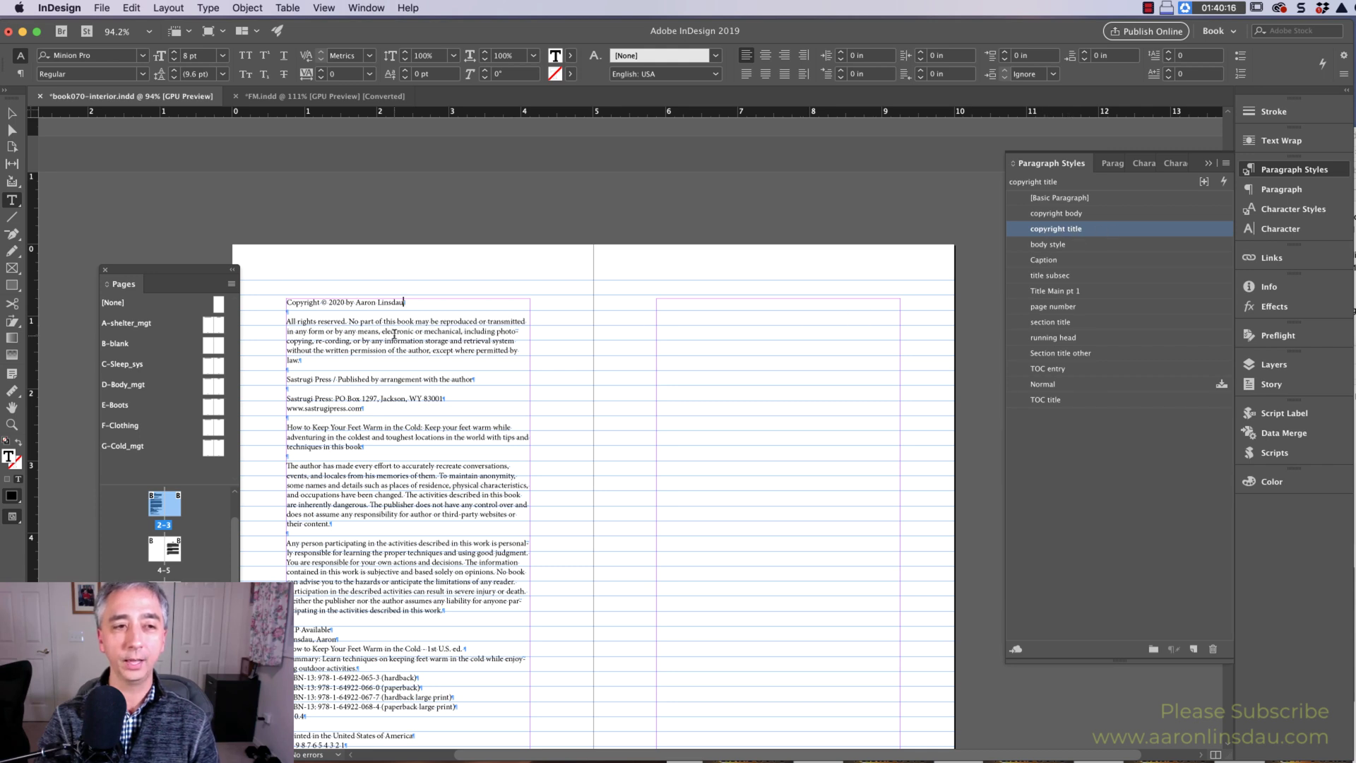
left_click(394, 334)
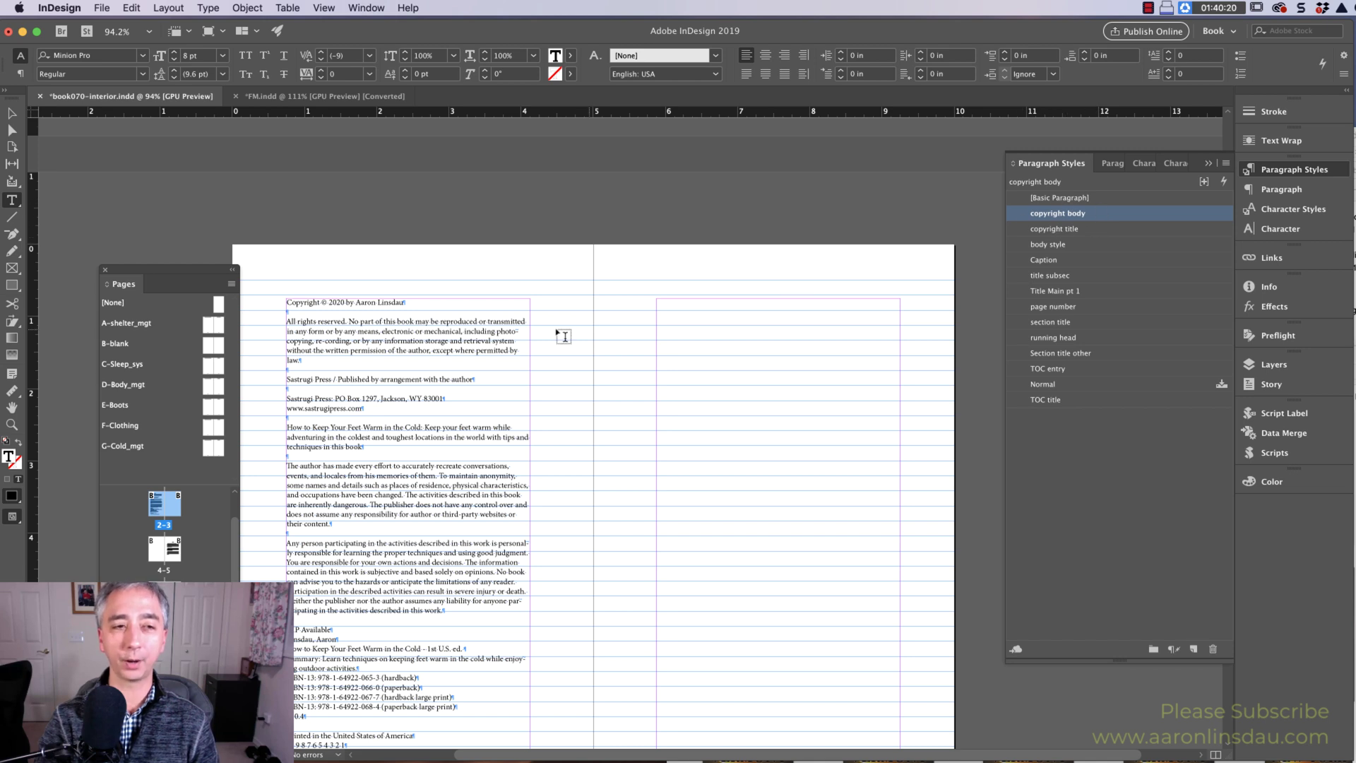
key("Escape")
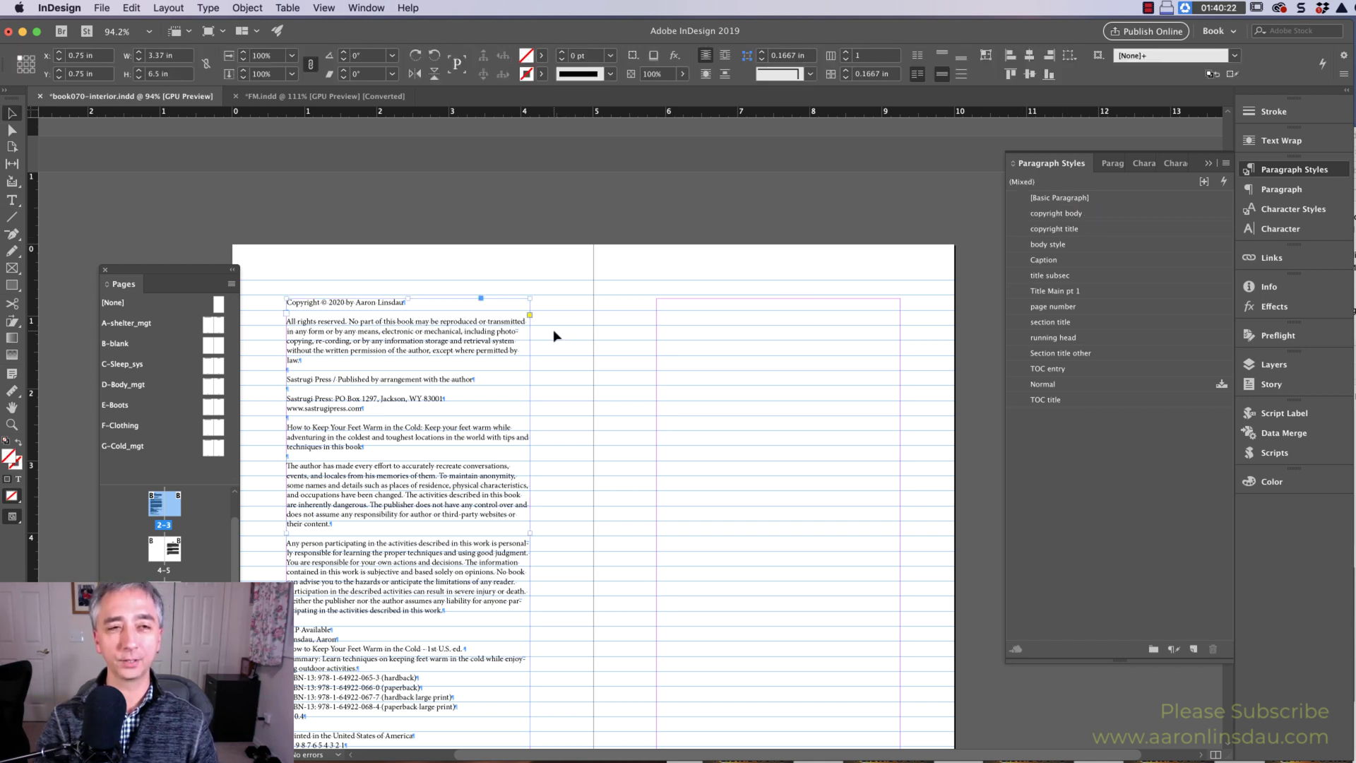
left_click(553, 329)
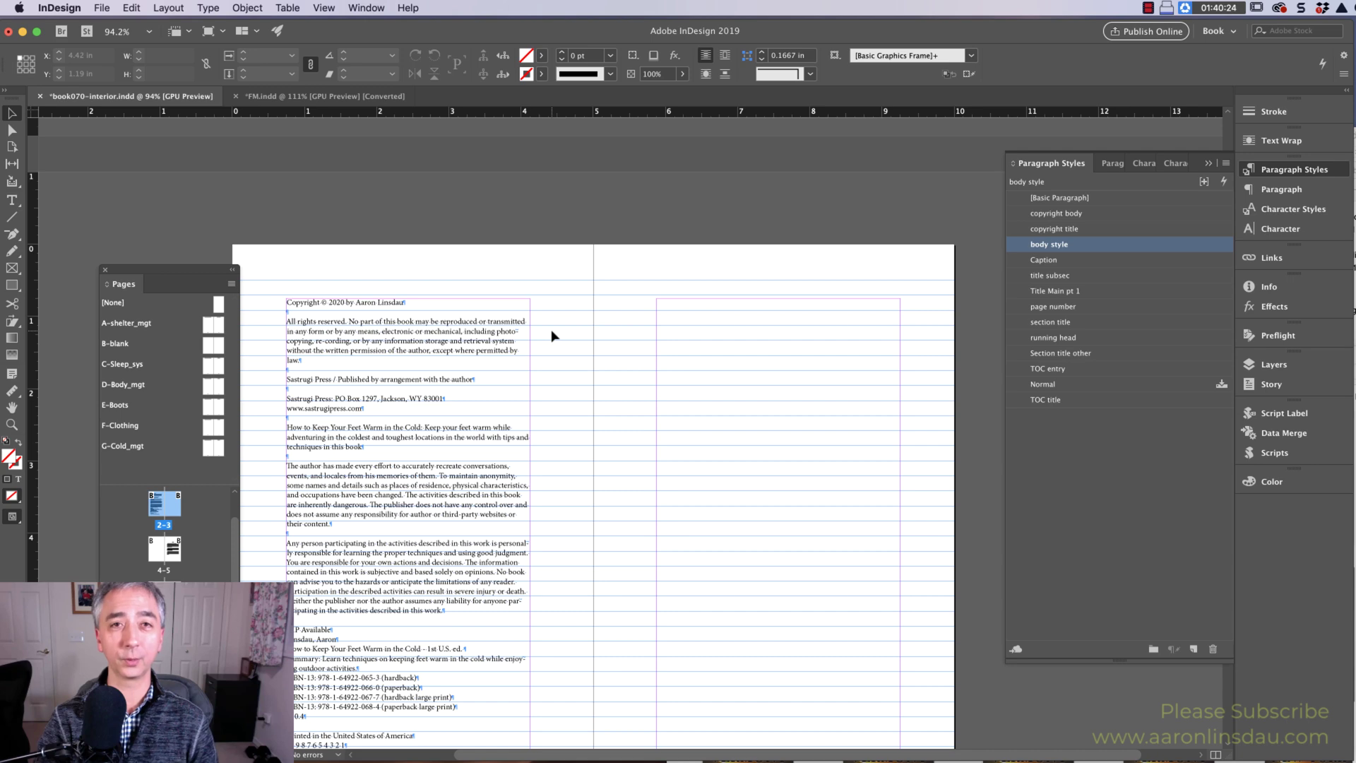
left_click(103, 8)
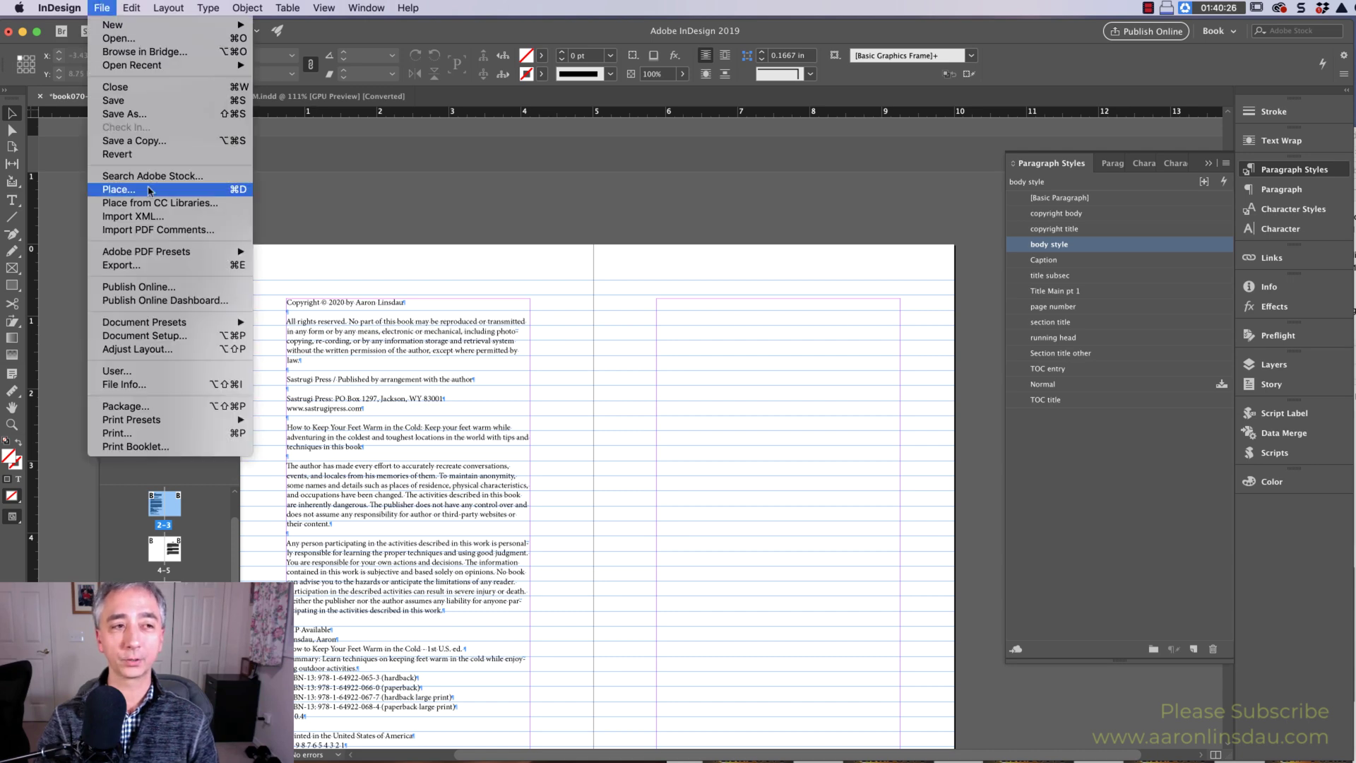
Re-export the reflowable EPUB over the old file, split by export tags, and open it.
left_click(174, 267)
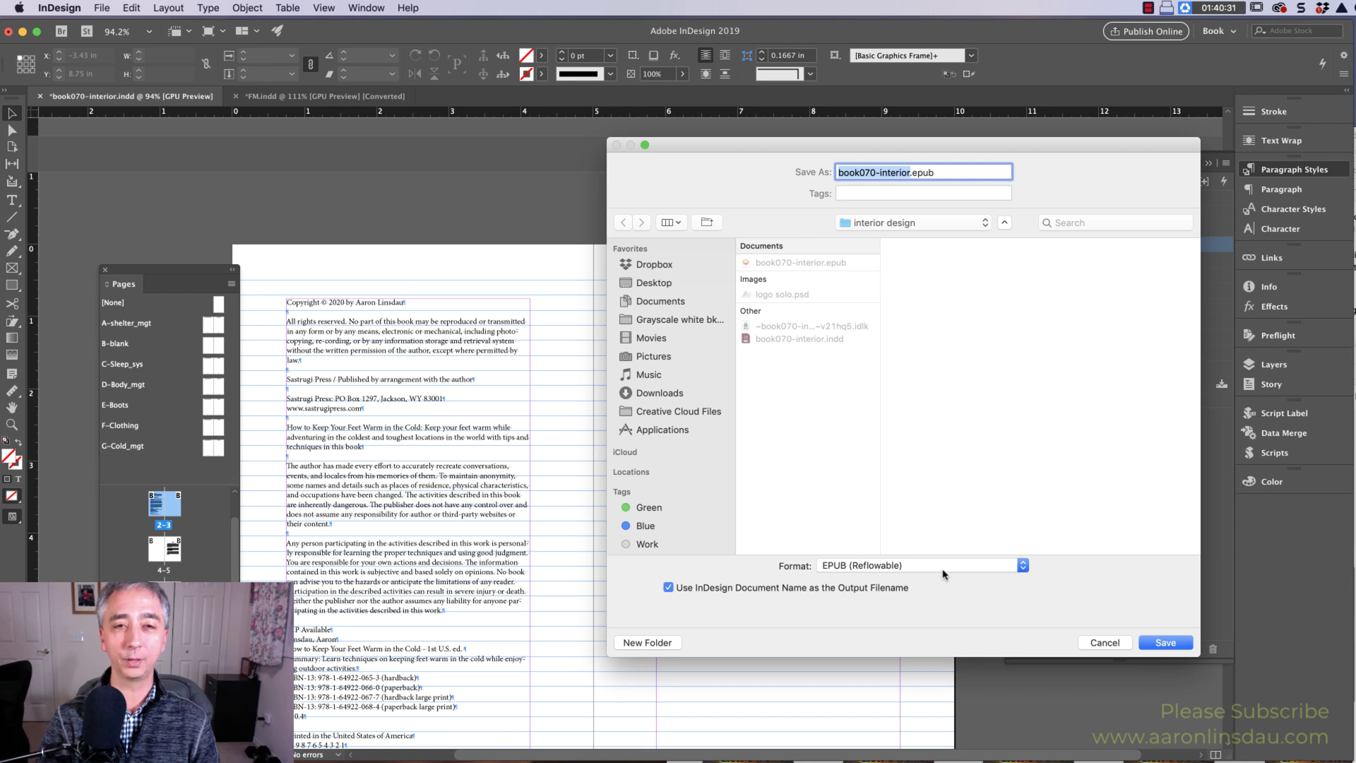
left_click(1165, 643)
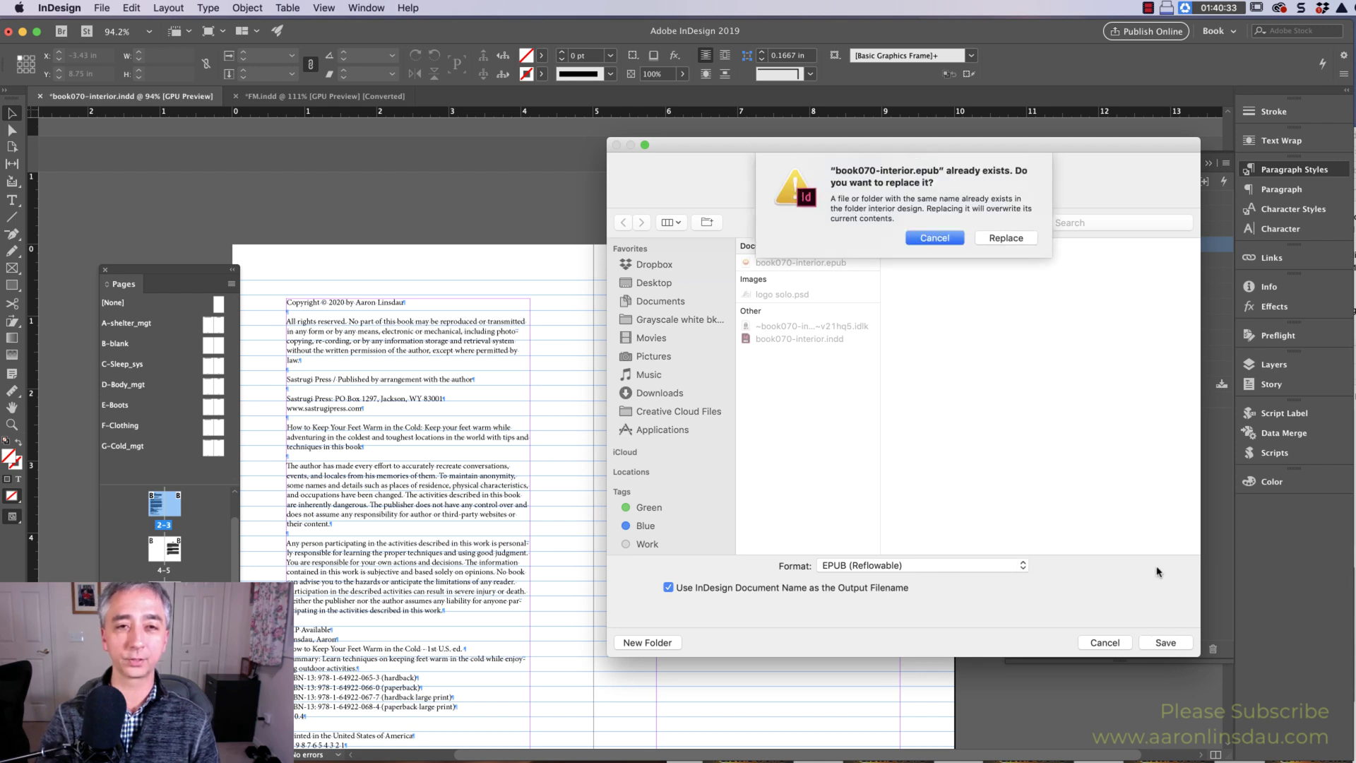
left_click(1005, 238)
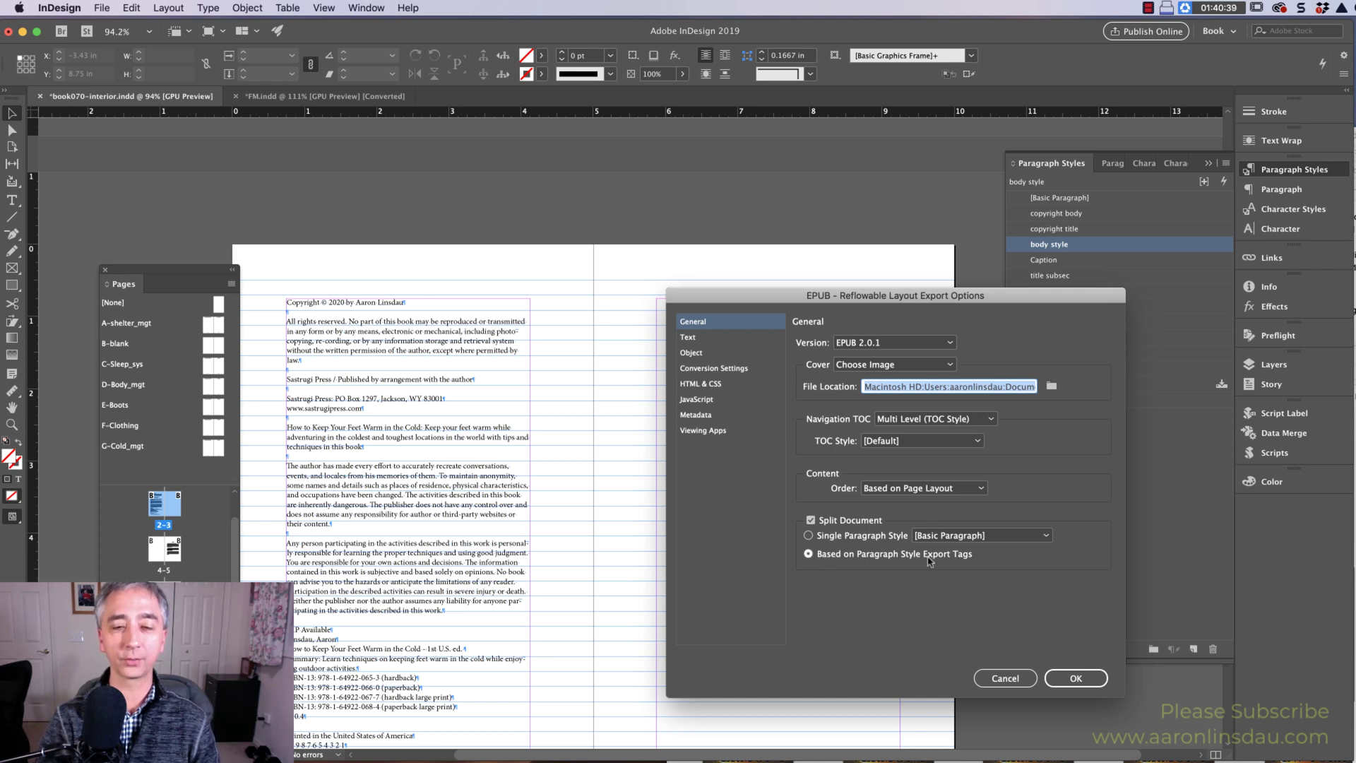
left_click(980, 538)
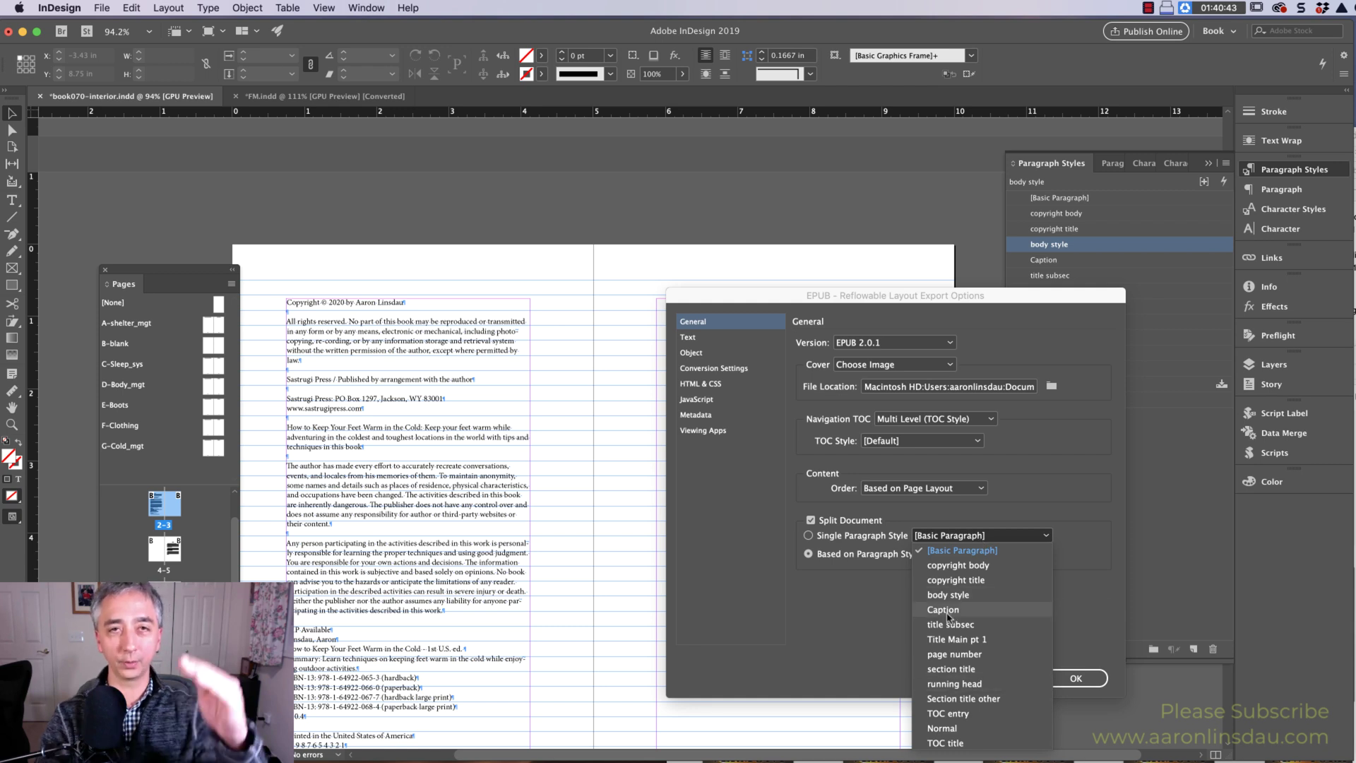
left_click(882, 616)
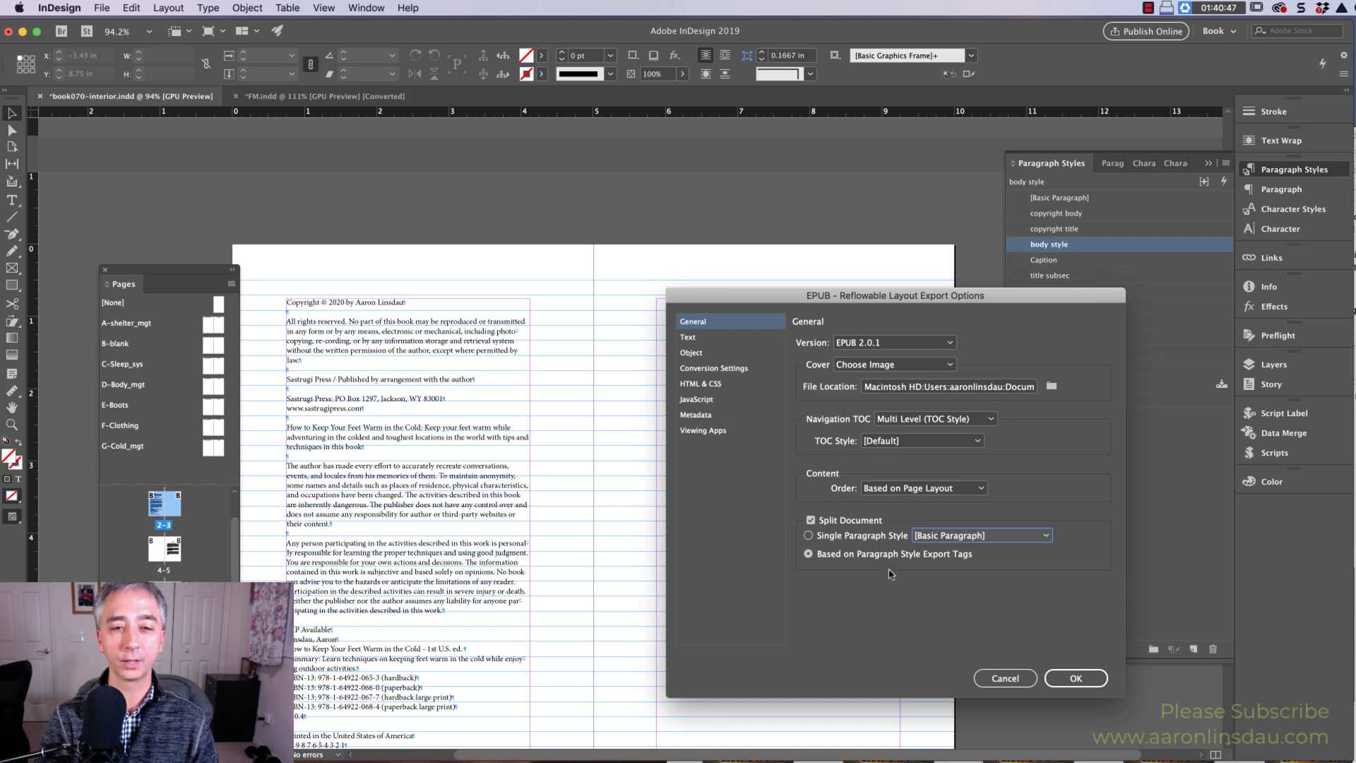
left_click(1073, 678)
double_click(1028, 477)
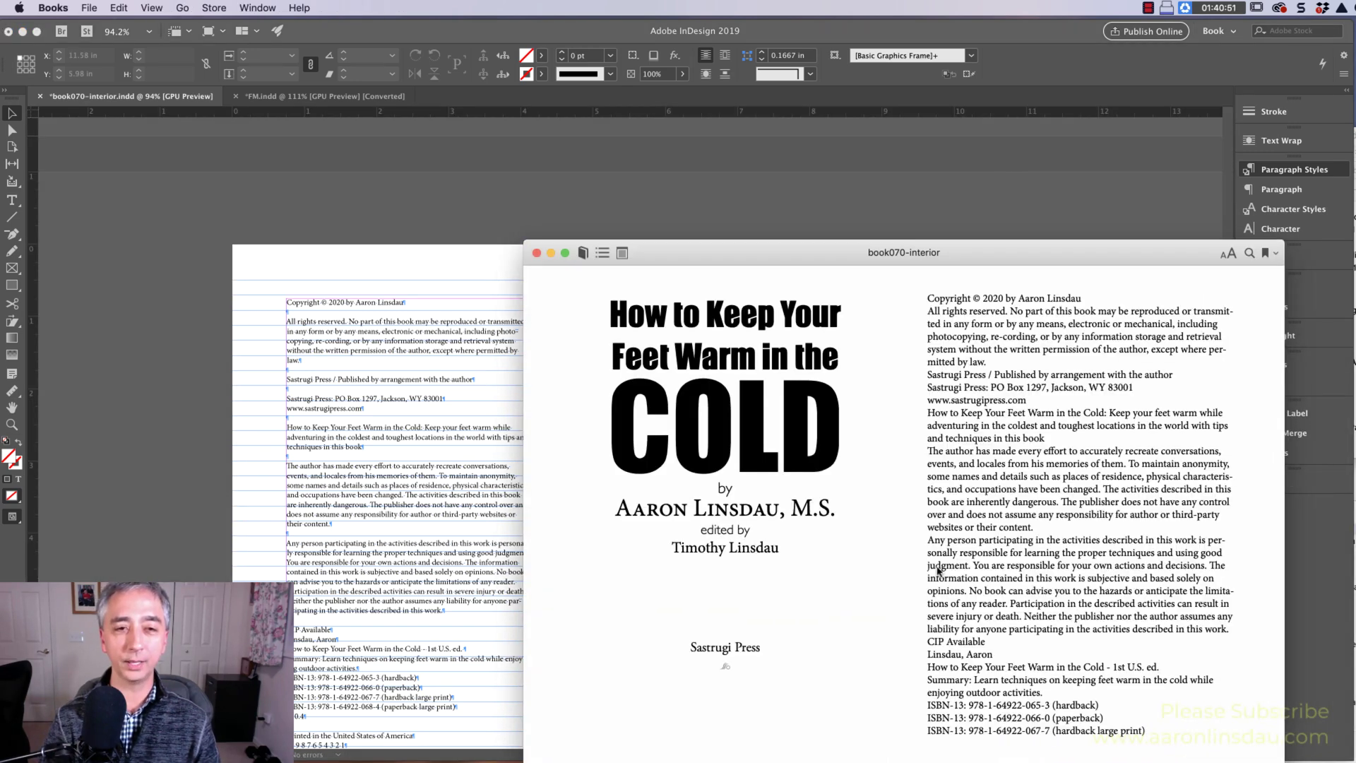
Page forward and back through the book in Books and view its table of contents.
key("Right")
key("Right")
key("Right")
key("Right")
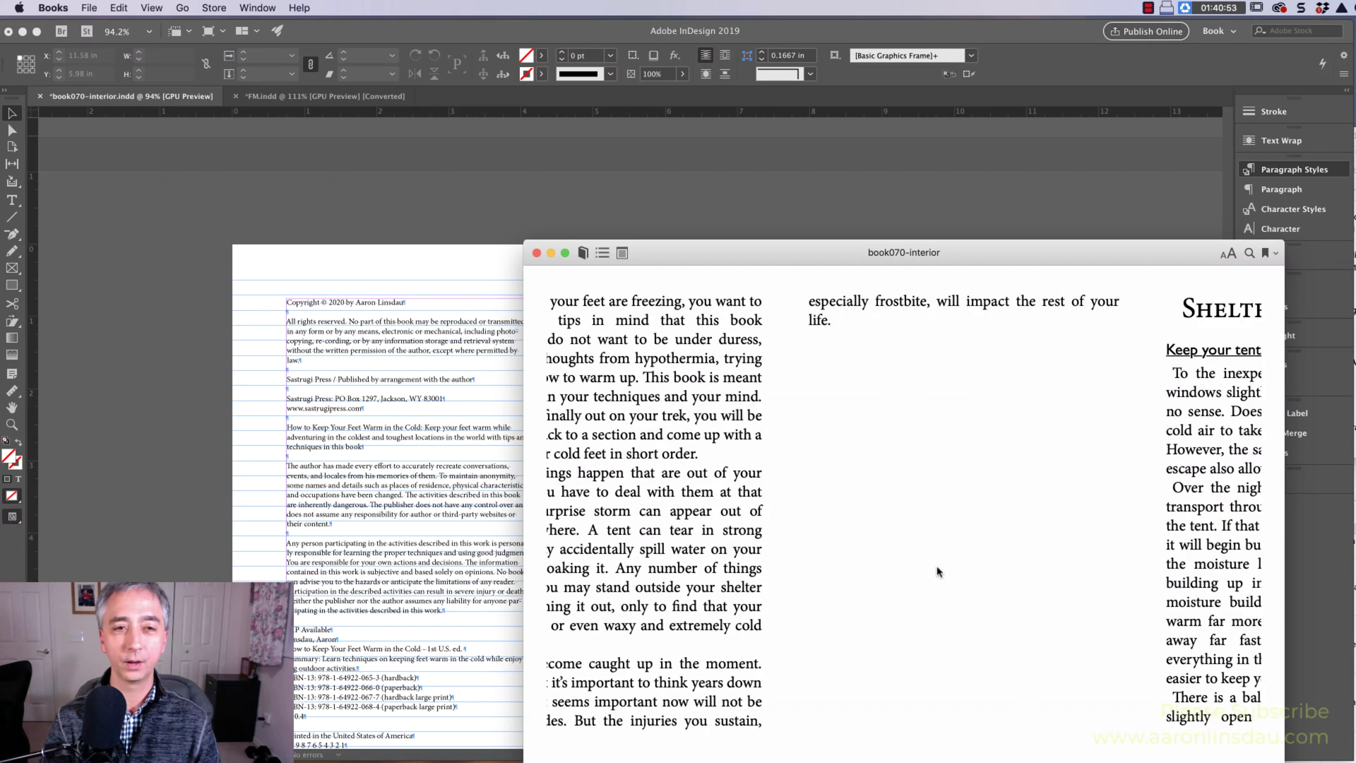
key("Right")
key("Right")
key("Left")
key("Left")
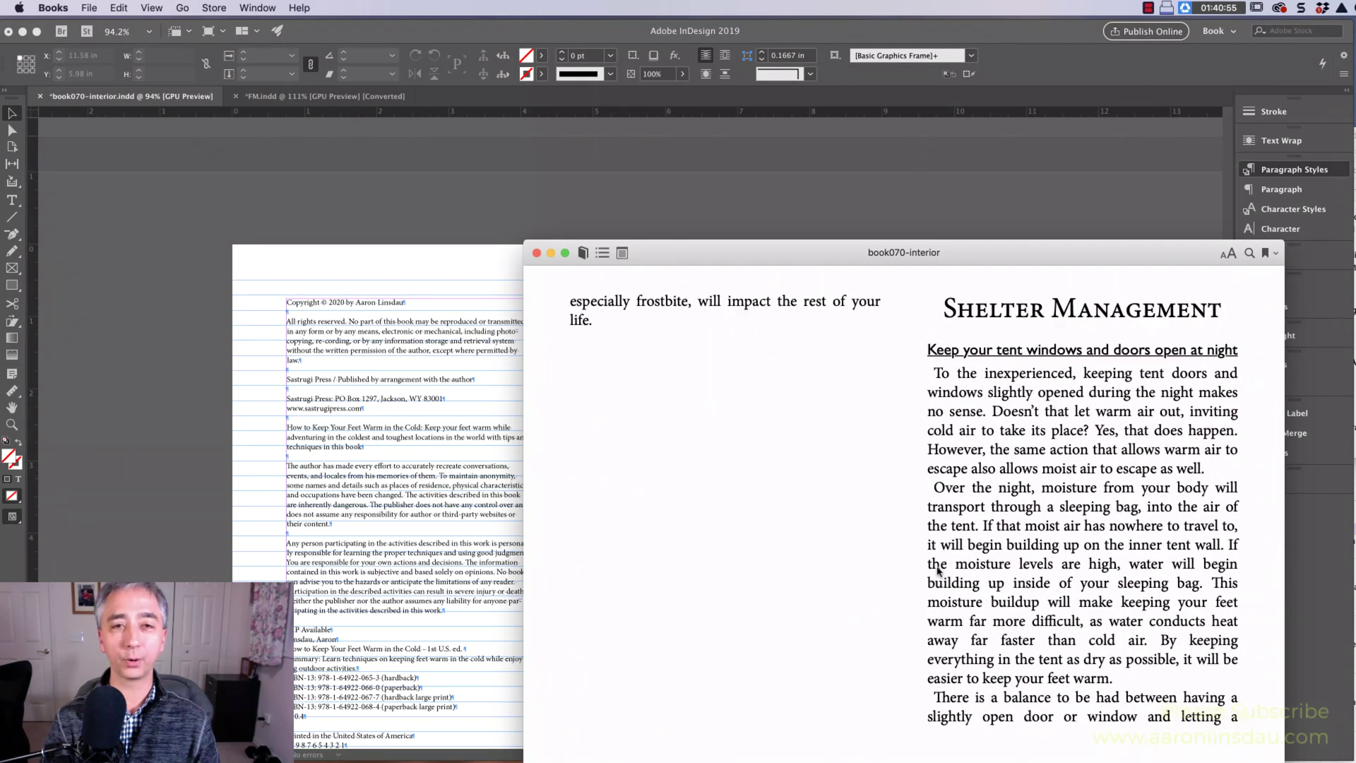
key("Left")
key("Left")
key("Left")
key("Left")
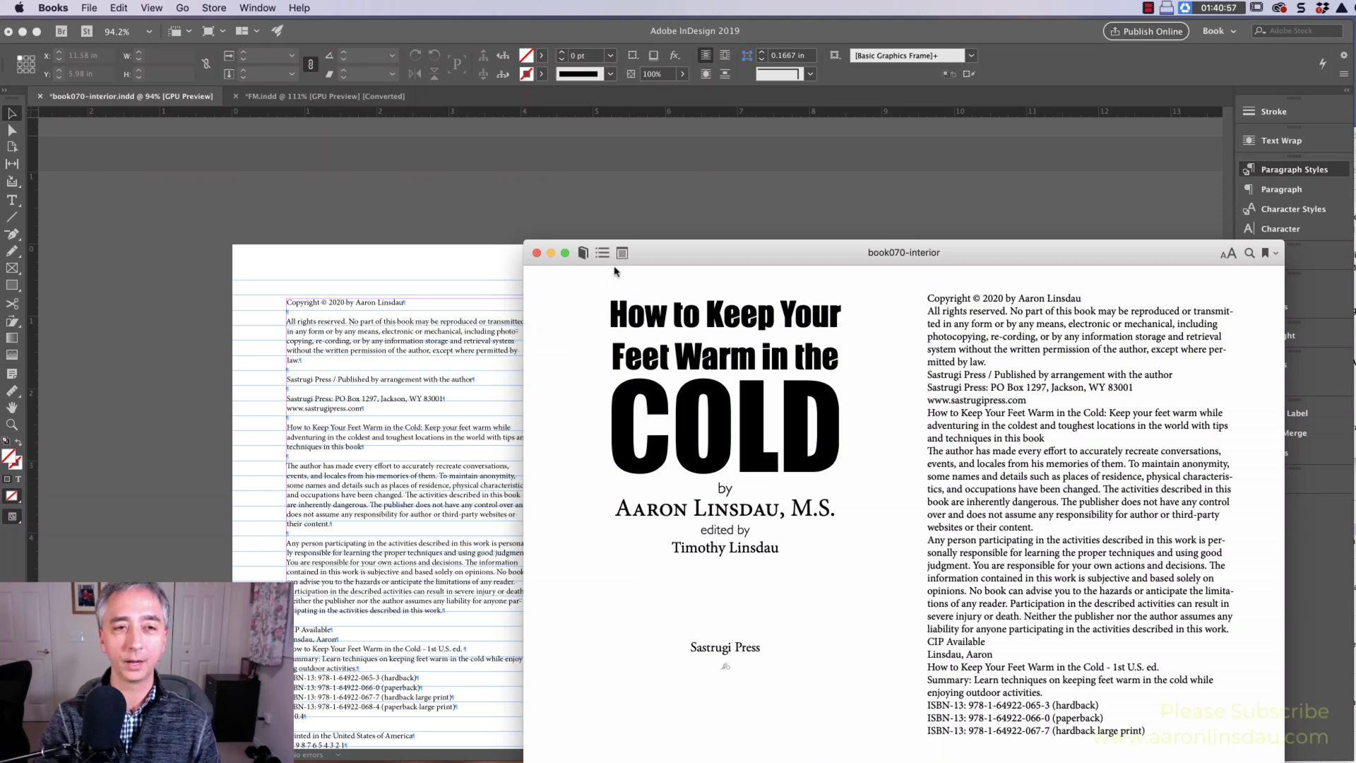
left_click(602, 253)
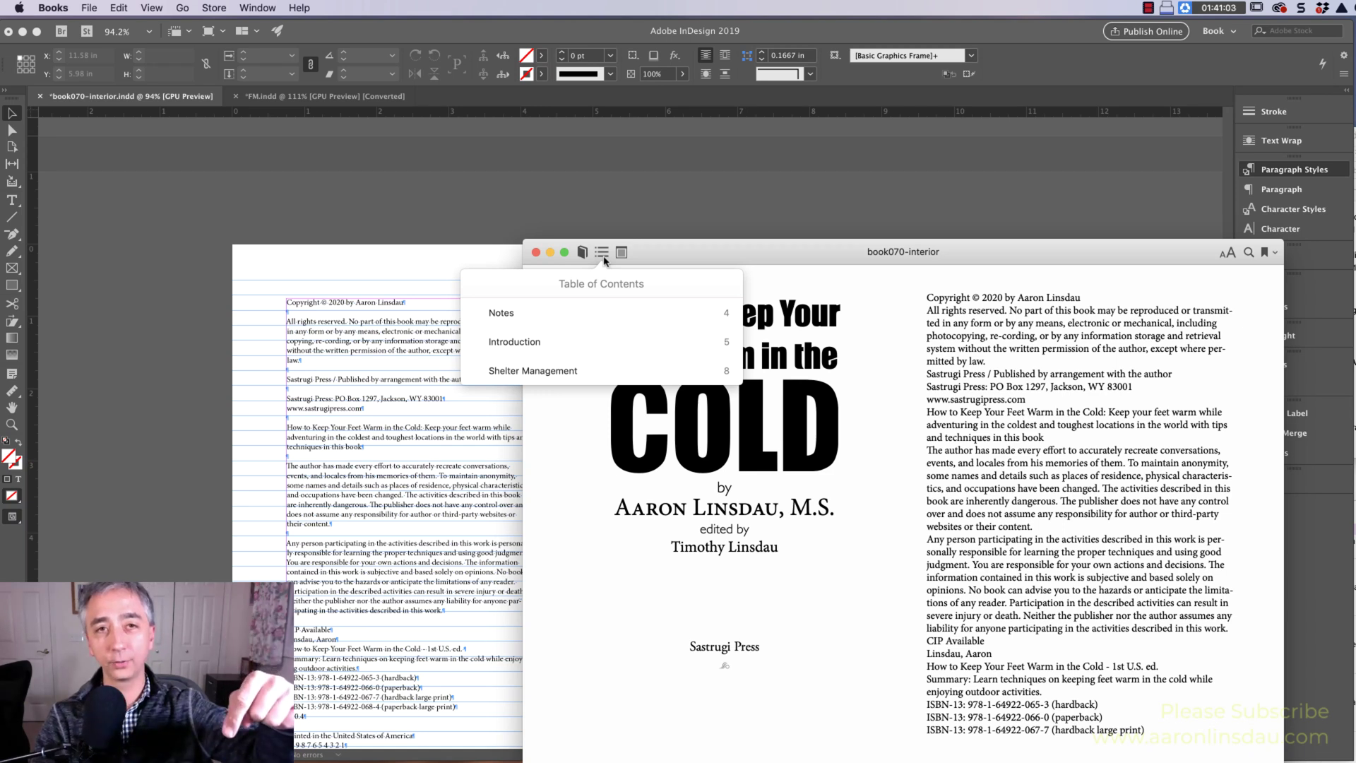
left_click(847, 387)
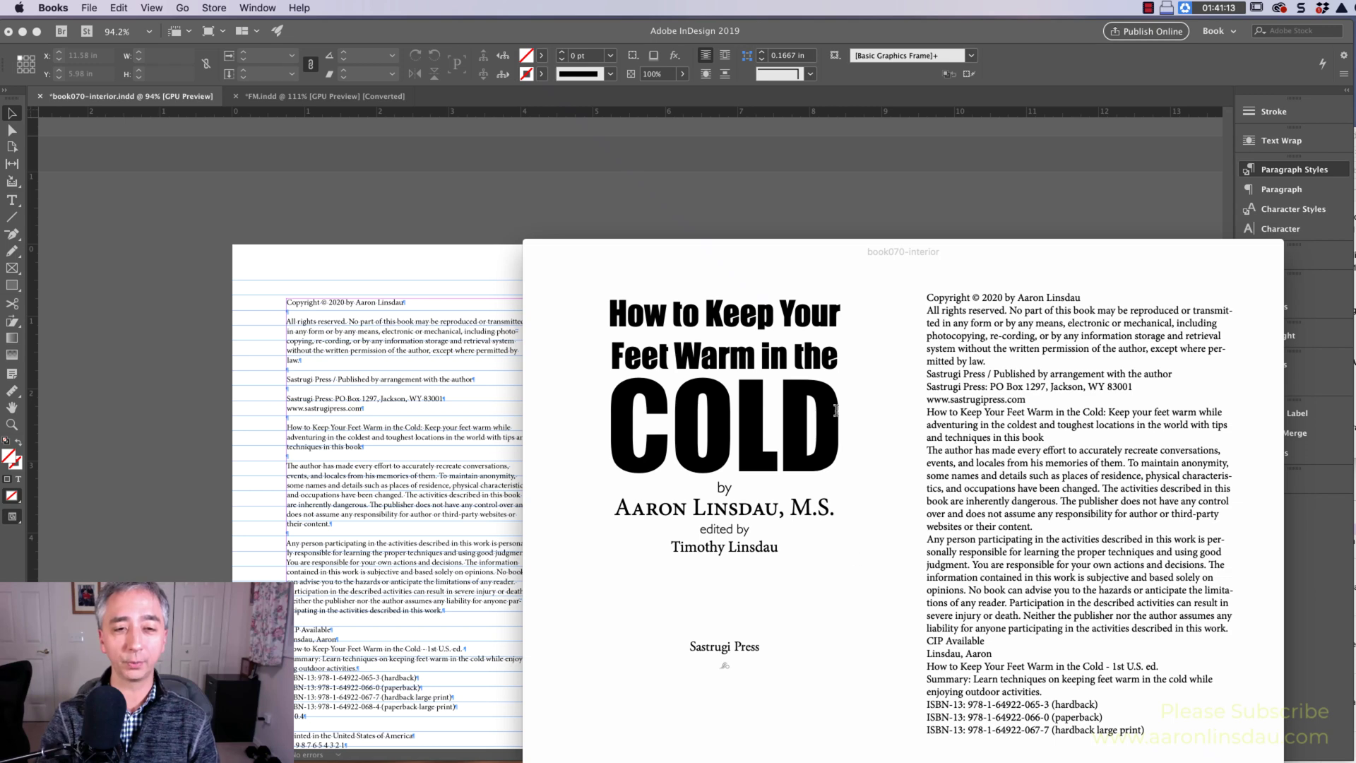
Confirm Notes, Introduction and Shelter Management each start a new page, then return to InDesign.
left_click_drag(768, 462, 716, 390)
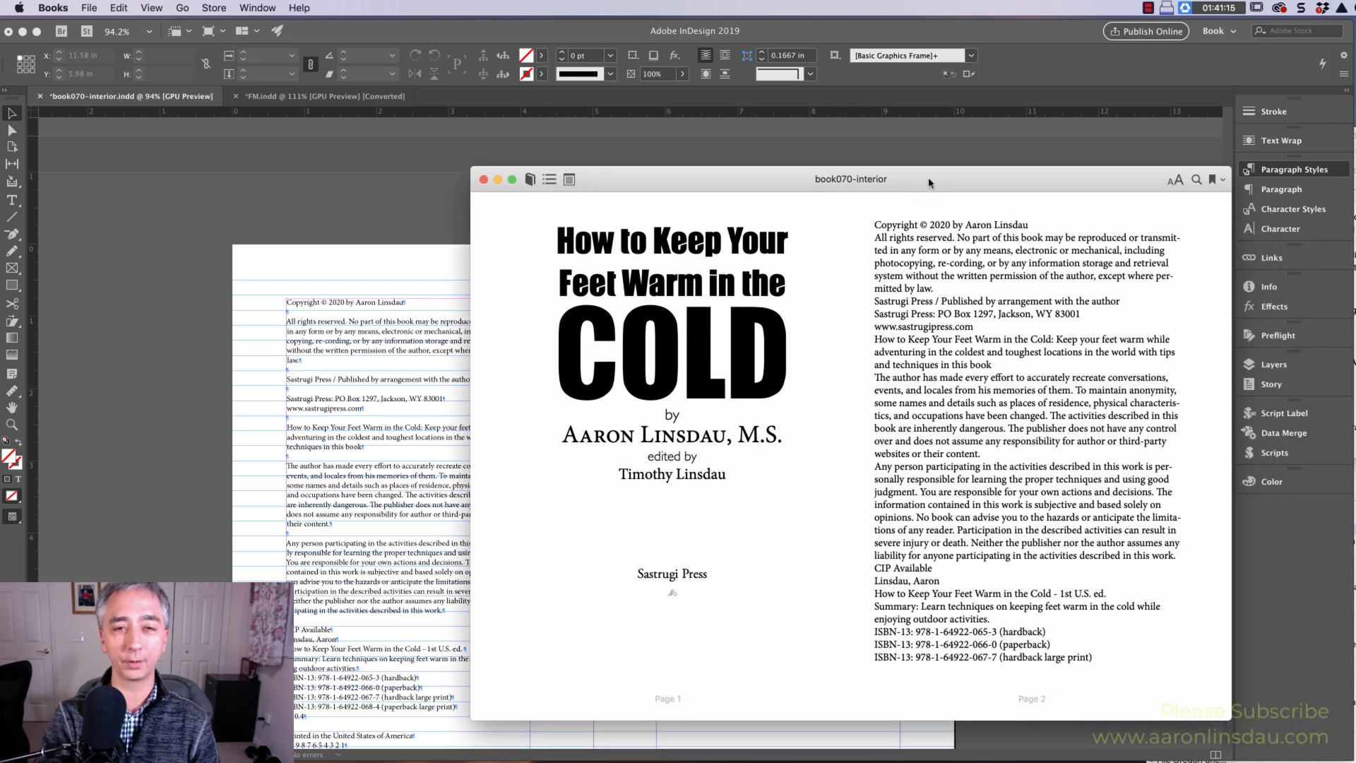
key("Right")
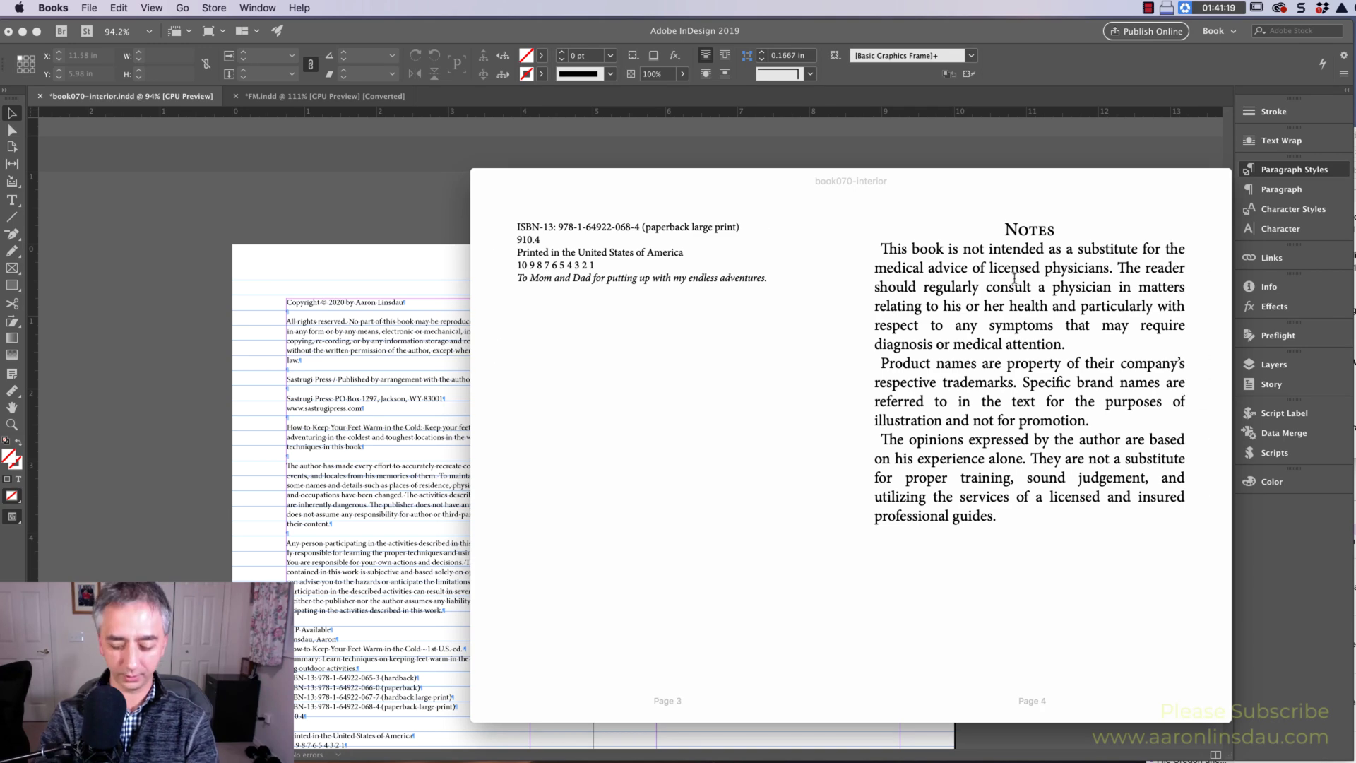
key("Right")
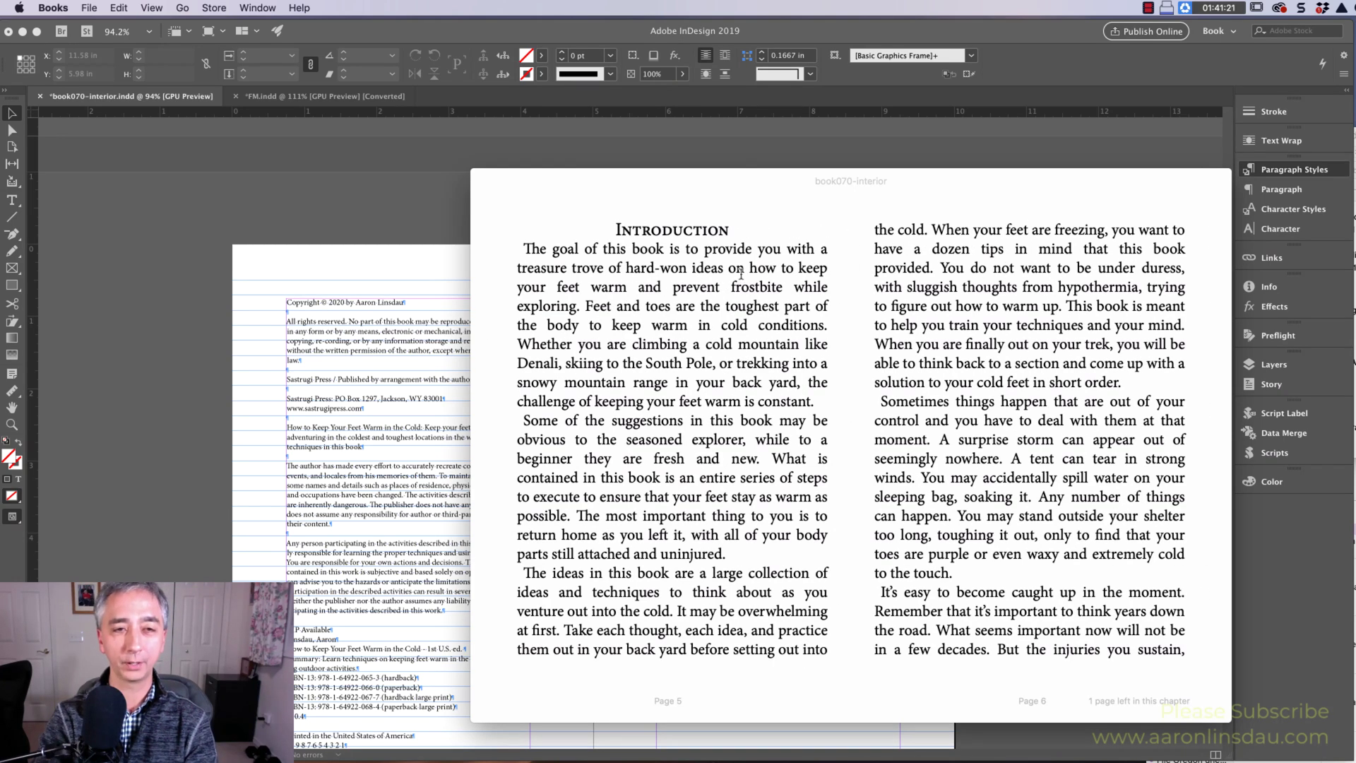
key("Right")
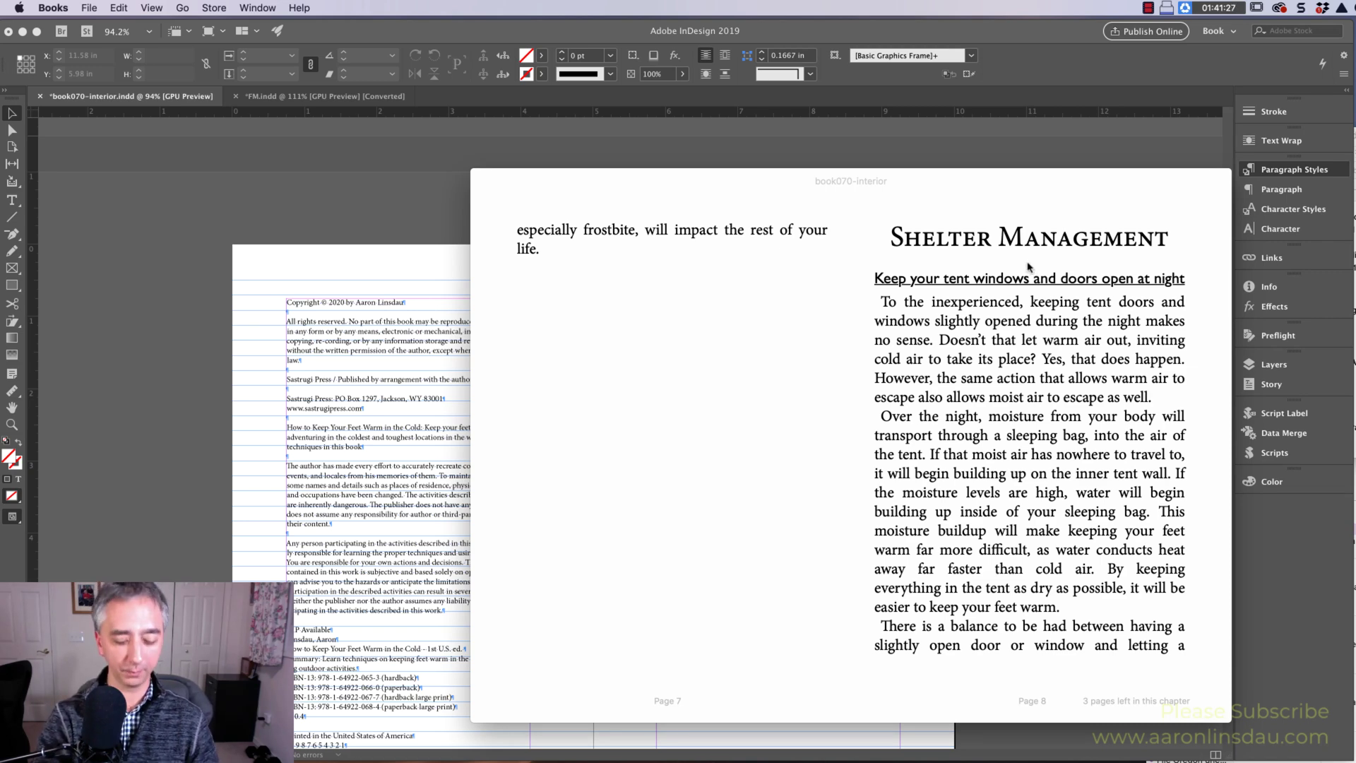
key("super+Tab")
Show the Edit All Export Tags settings from the Paragraph Styles panel menu.
left_click(1226, 163)
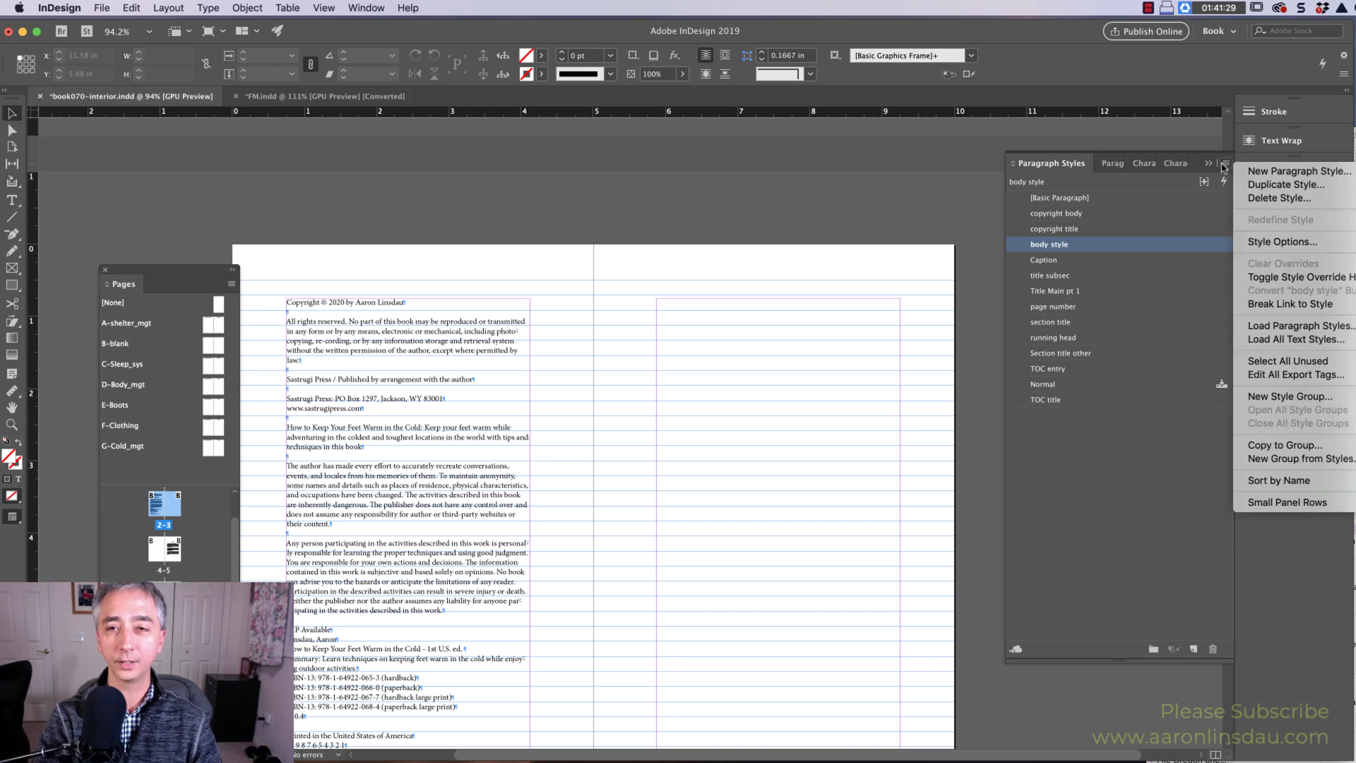
left_click(1267, 376)
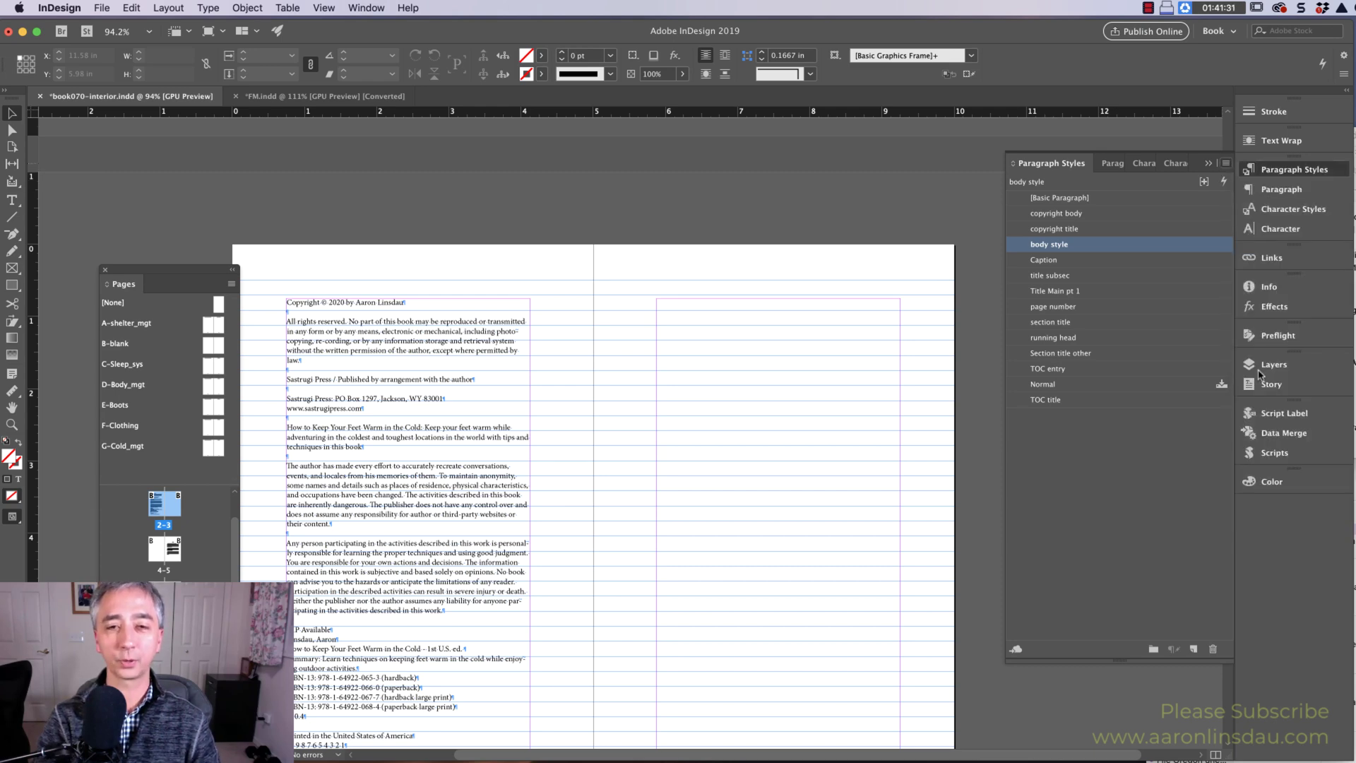